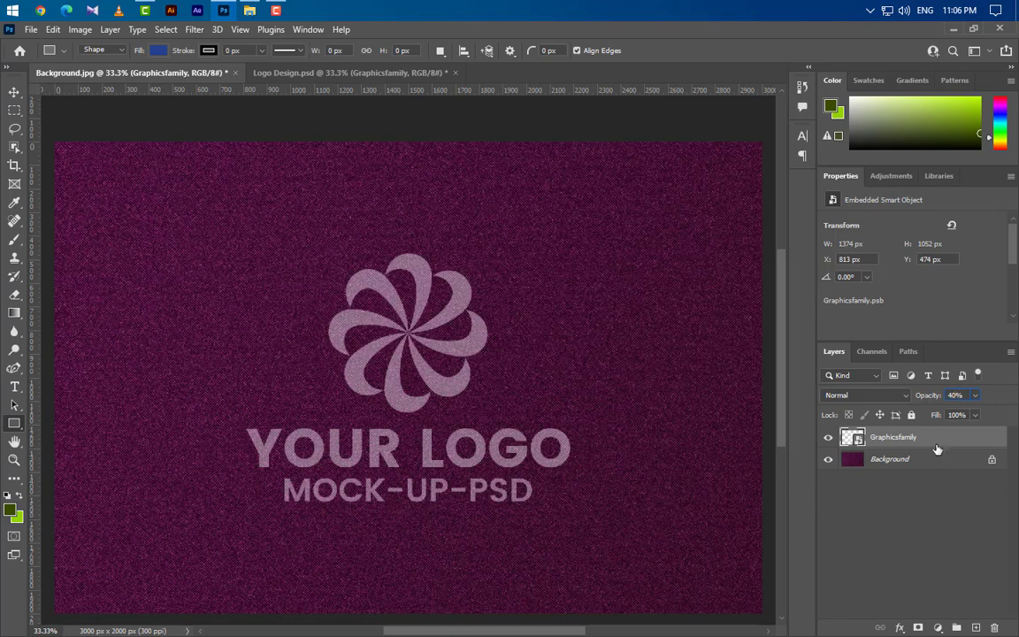
Add a black (000000) Color Overlay at 100% opacity to the Graphicsfamily logo layer.
{"action": "right_click", "coordinate": [946, 445]}
{"action": "left_click", "coordinate": [802, 31]}
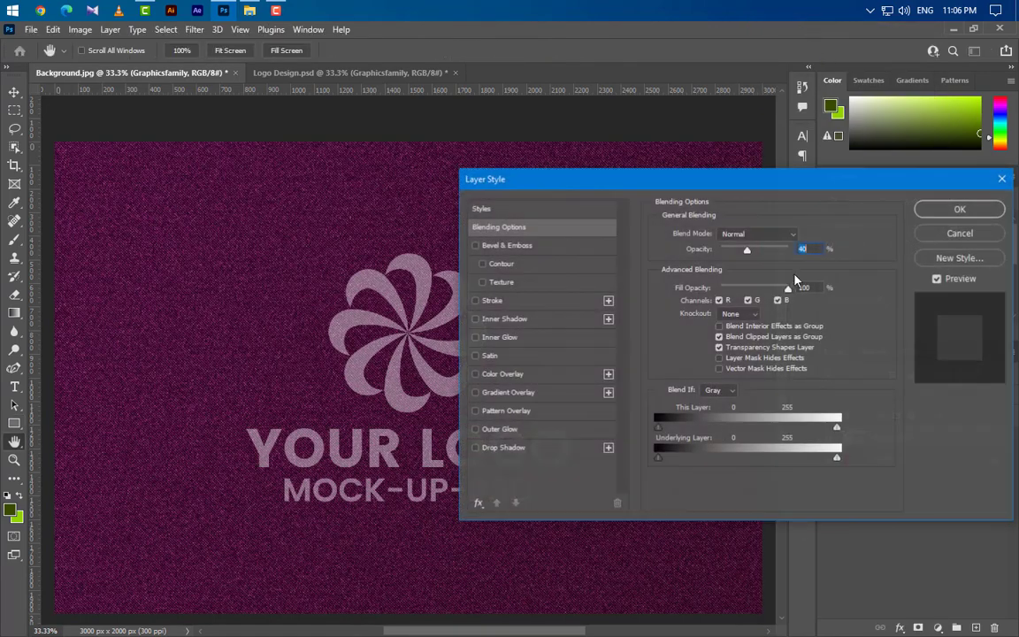
{"action": "left_click", "coordinate": [503, 374]}
{"action": "left_click", "coordinate": [802, 235]}
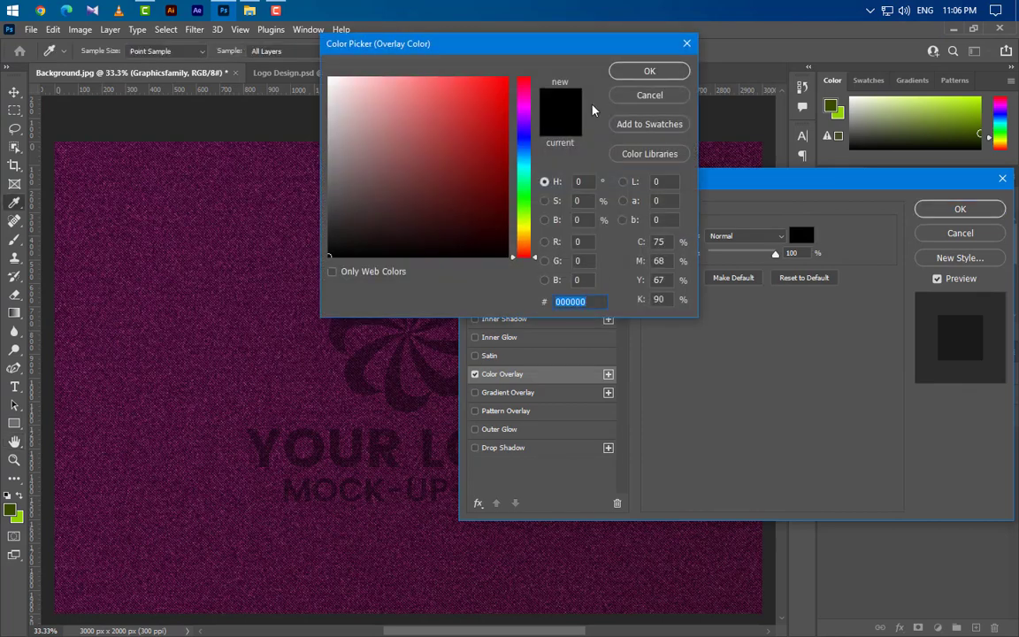
{"action": "left_click", "coordinate": [651, 71]}
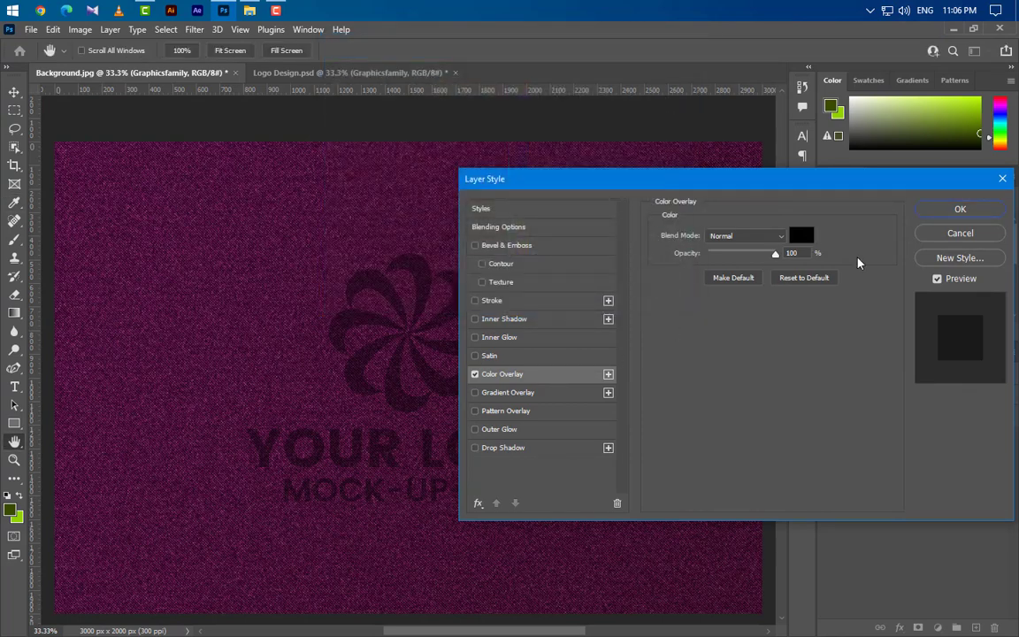
{"action": "left_click", "coordinate": [960, 209]}
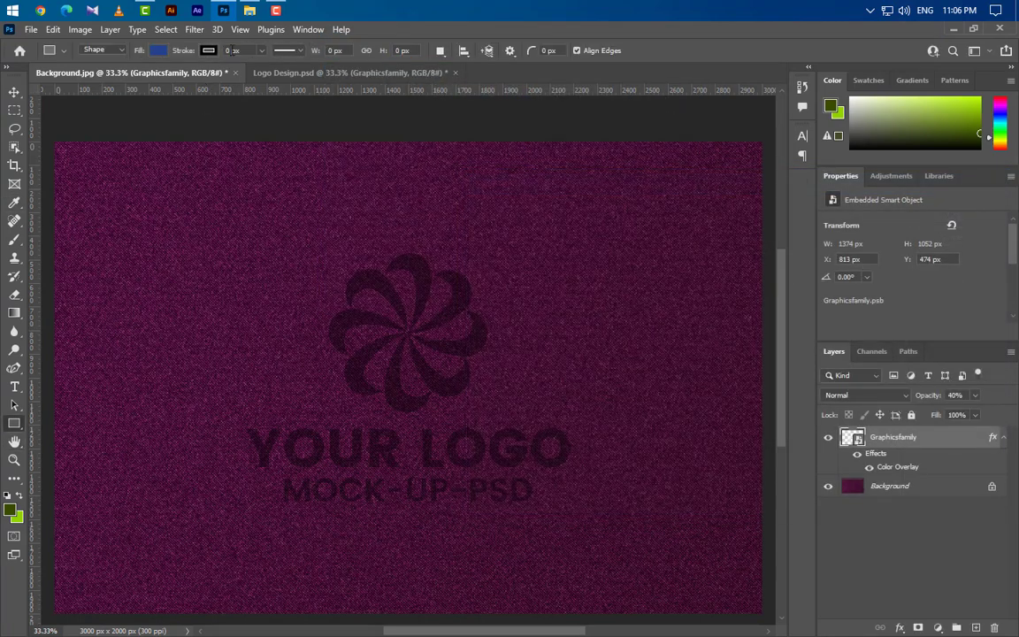
Apply a Gaussian Blur smart filter with a 25-pixel radius to the Graphicsfamily layer.
{"action": "left_click", "coordinate": [195, 29]}
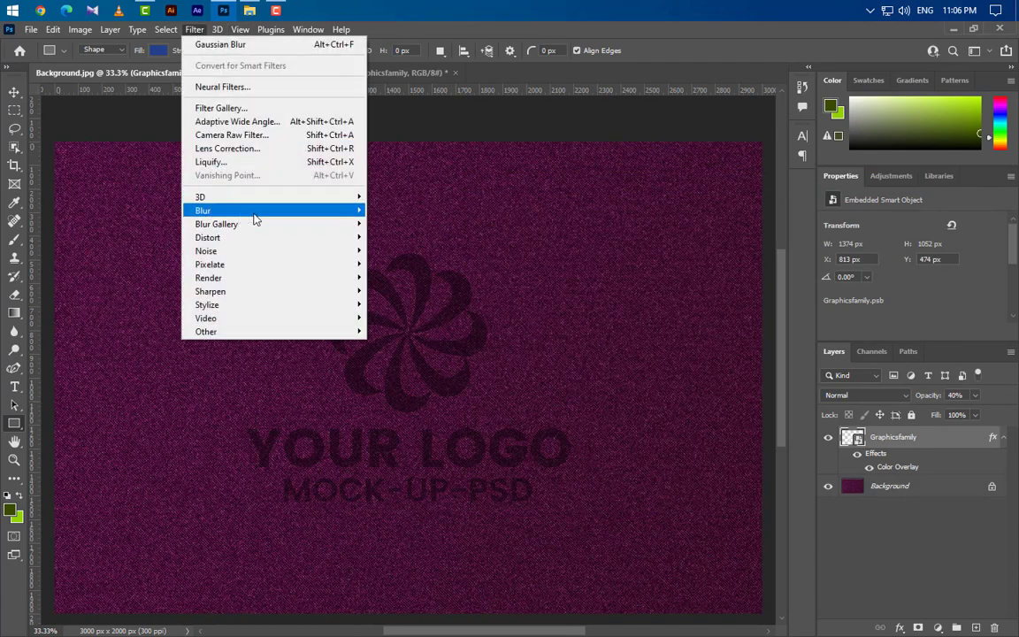
{"action": "mouse_move", "coordinate": [228, 210]}
{"action": "left_click", "coordinate": [425, 264]}
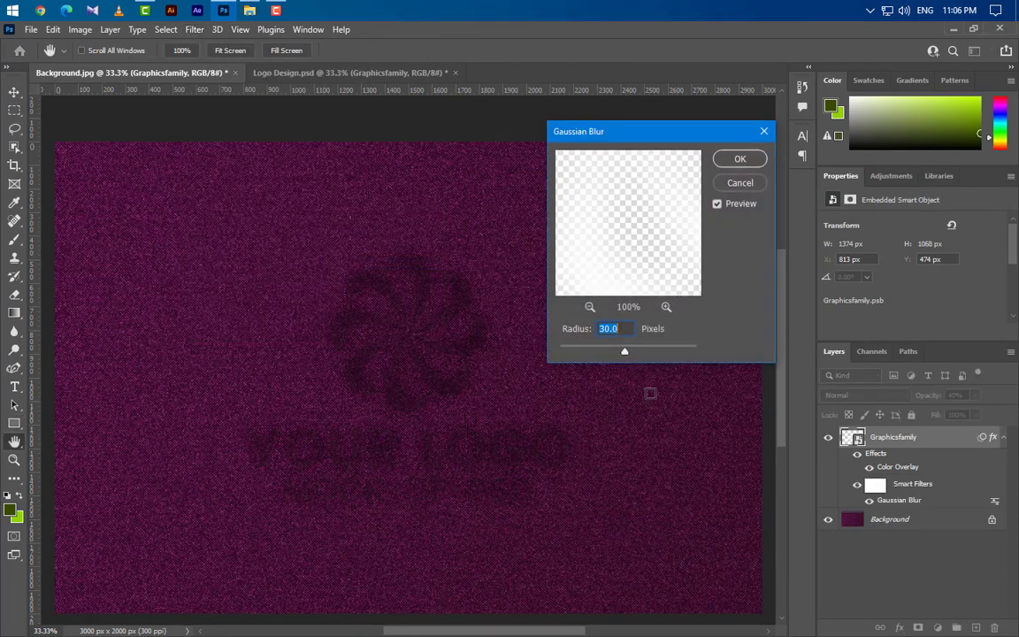
{"action": "type", "text": "25"}
{"action": "left_click", "coordinate": [740, 159]}
{"action": "key", "text": "u"}
Apply a Motion Blur smart filter to the Graphicsfamily layer with a 90° angle and a 200-pixel distance.
{"action": "left_click", "coordinate": [193, 30]}
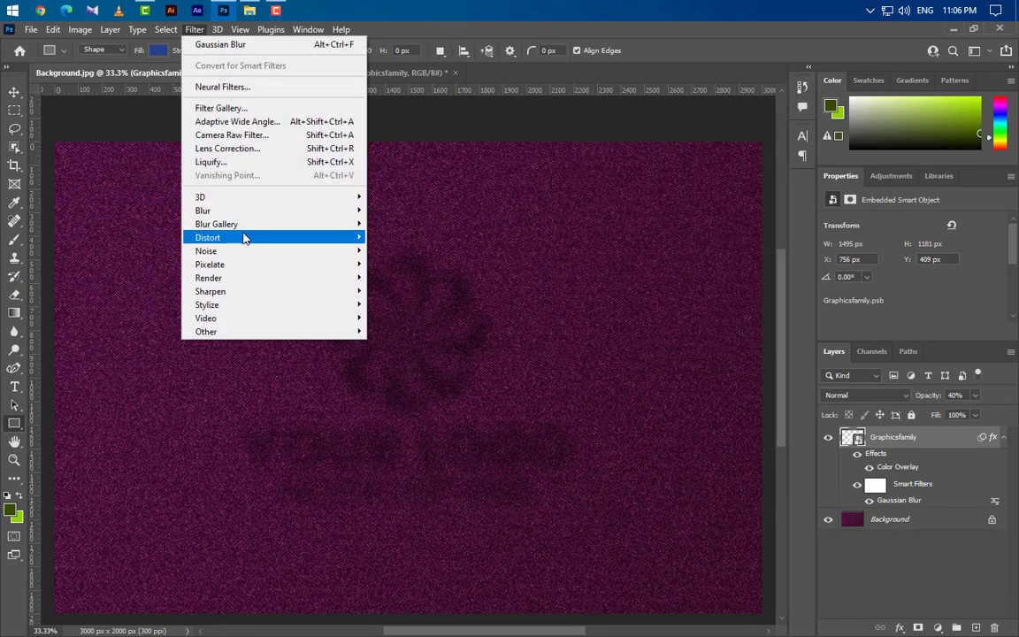
{"action": "mouse_move", "coordinate": [276, 213]}
{"action": "left_click", "coordinate": [401, 290]}
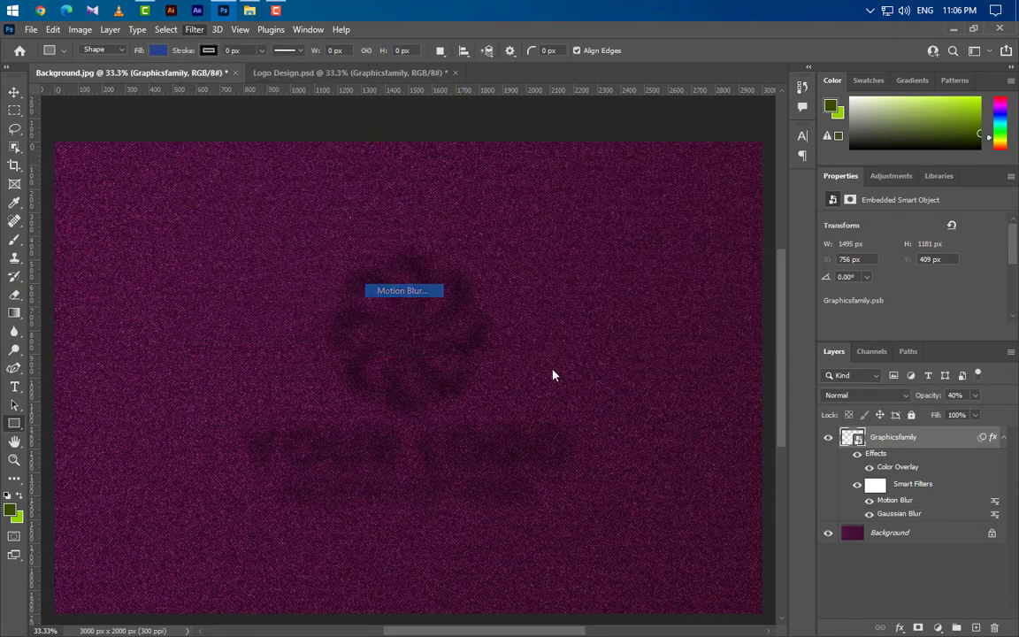
{"action": "double_click", "coordinate": [509, 362]}
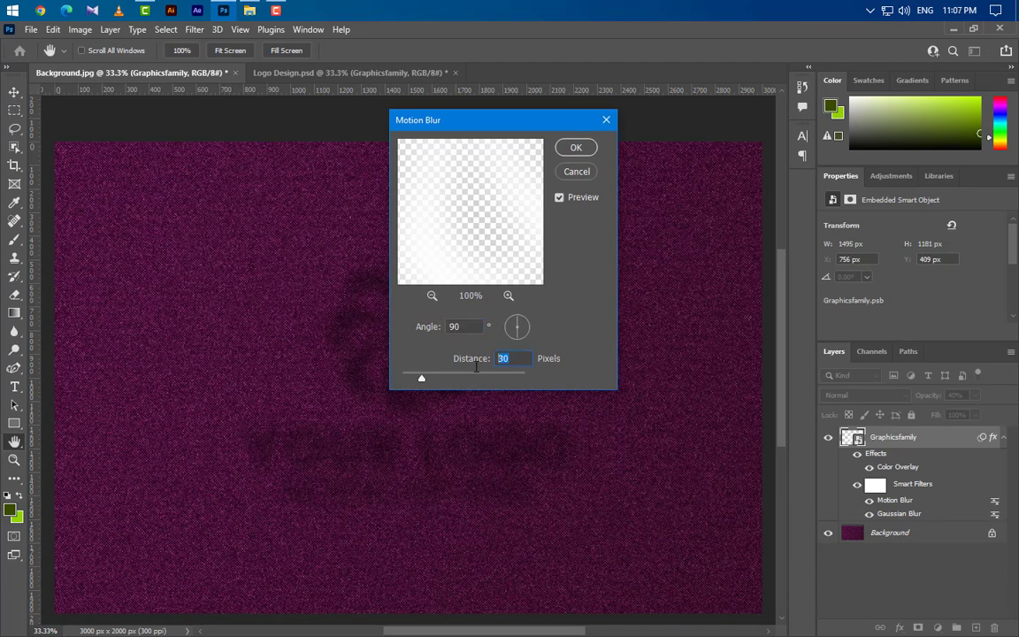
{"action": "type", "text": "200"}
{"action": "left_click", "coordinate": [576, 147]}
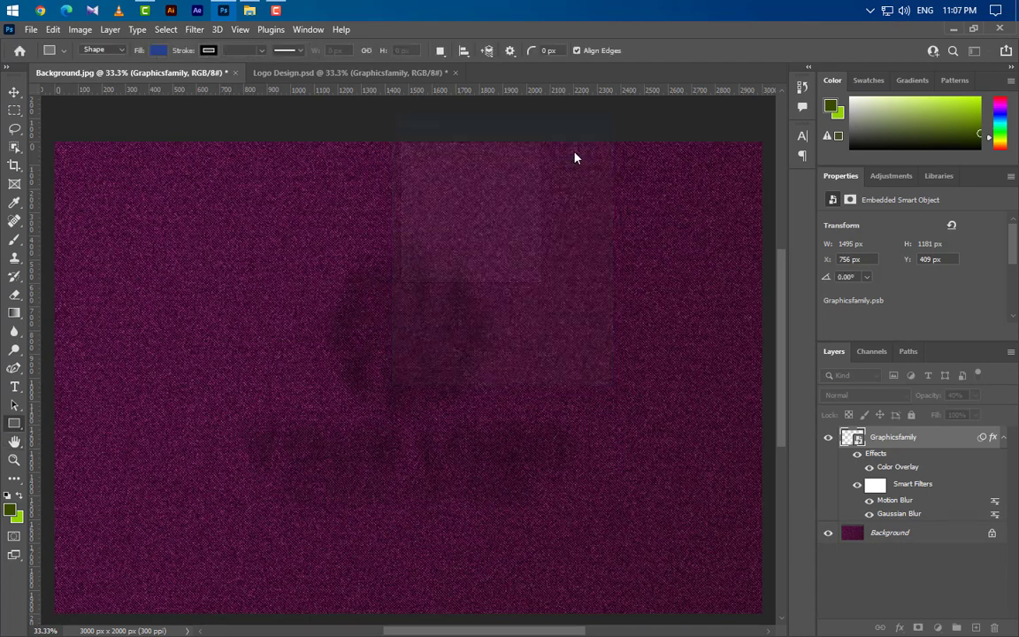
Collapse the Graphicsfamily layer's effects list and duplicate the layer under the default copy name.
{"action": "left_click", "coordinate": [1004, 437]}
{"action": "right_click", "coordinate": [958, 437]}
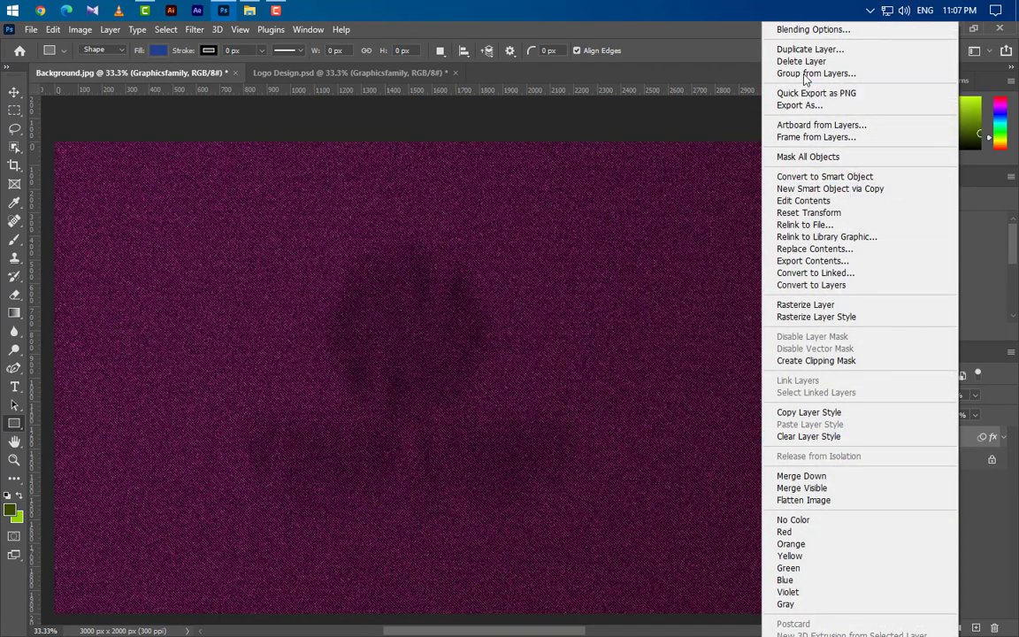
{"action": "left_click", "coordinate": [810, 49]}
{"action": "left_click", "coordinate": [626, 191]}
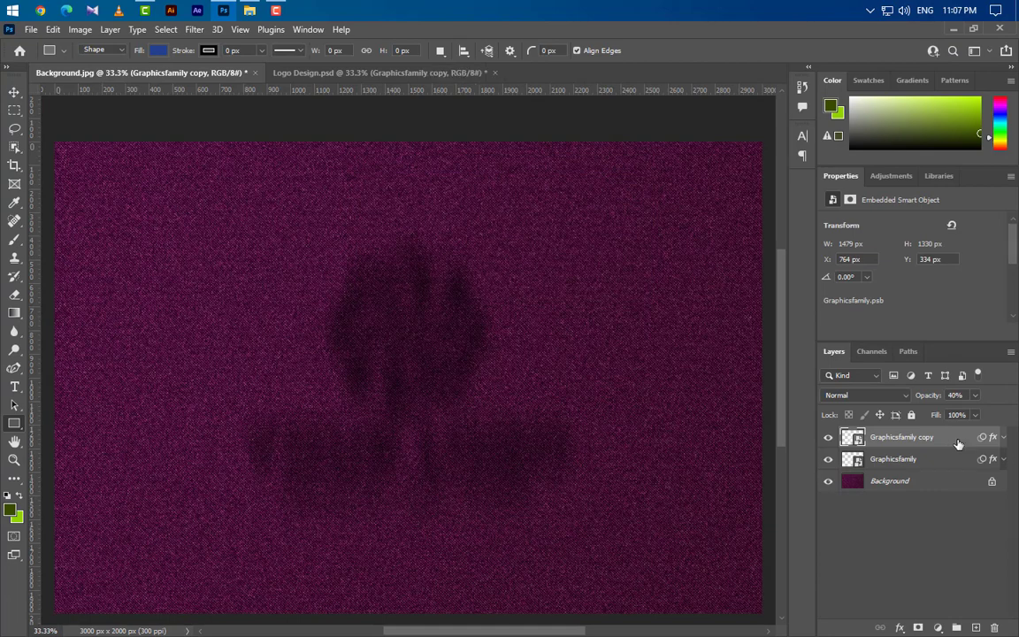
Set the Motion Blur distance on the Graphicsfamily copy layer to 50 pixels.
{"action": "left_click", "coordinate": [1003, 437]}
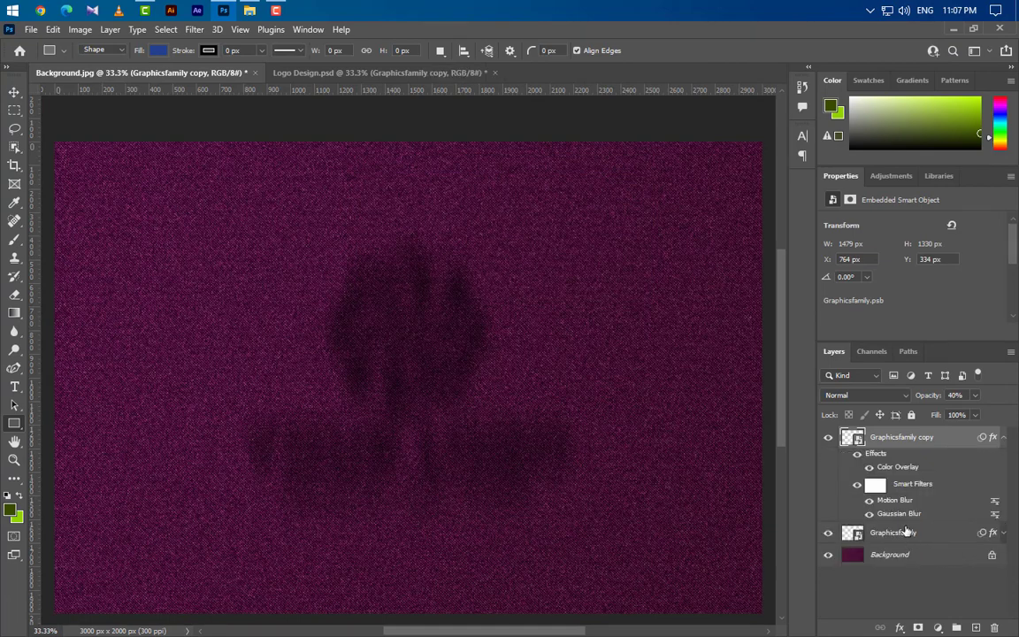
{"action": "double_click", "coordinate": [894, 499]}
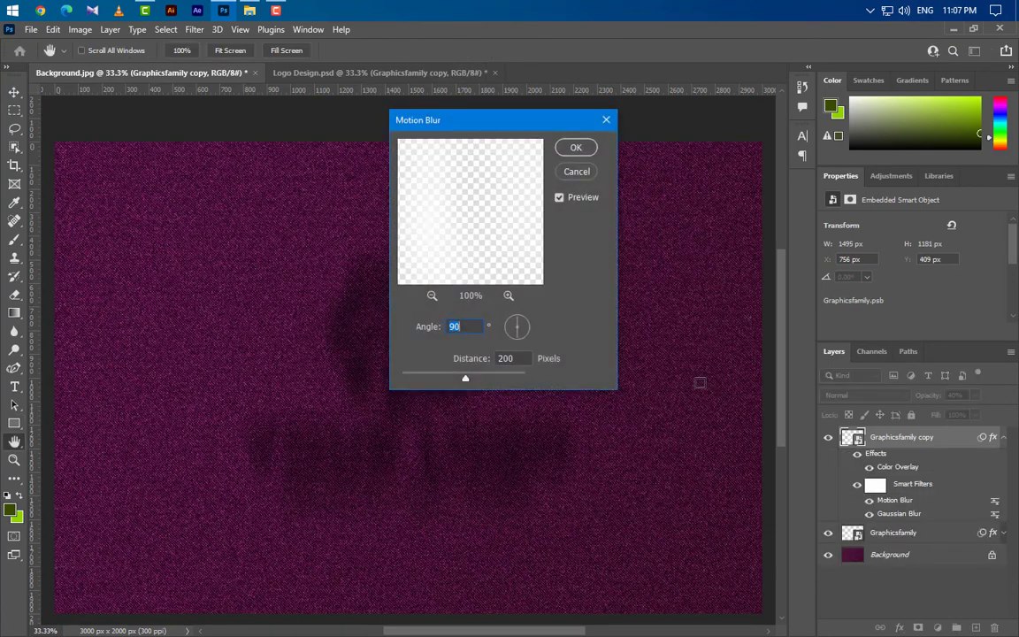
{"action": "left_click", "coordinate": [515, 360]}
{"action": "type", "text": "50"}
{"action": "left_click", "coordinate": [575, 148]}
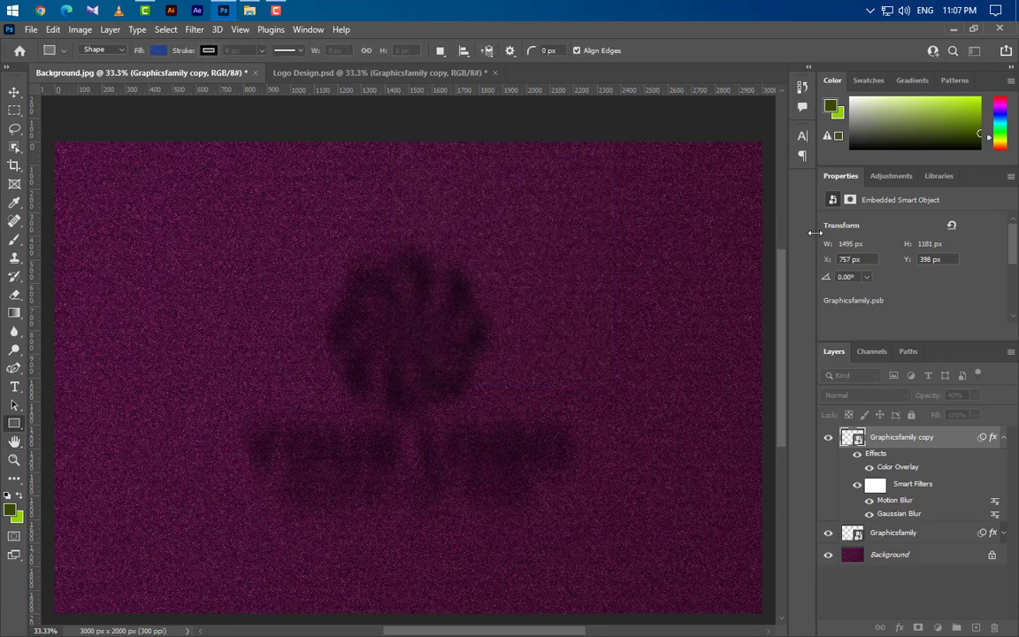
Set the Gaussian Blur radius on Graphicsfamily copy to 8 pixels and its layer opacity to 30%.
{"action": "double_click", "coordinate": [906, 514]}
{"action": "left_click", "coordinate": [521, 267]}
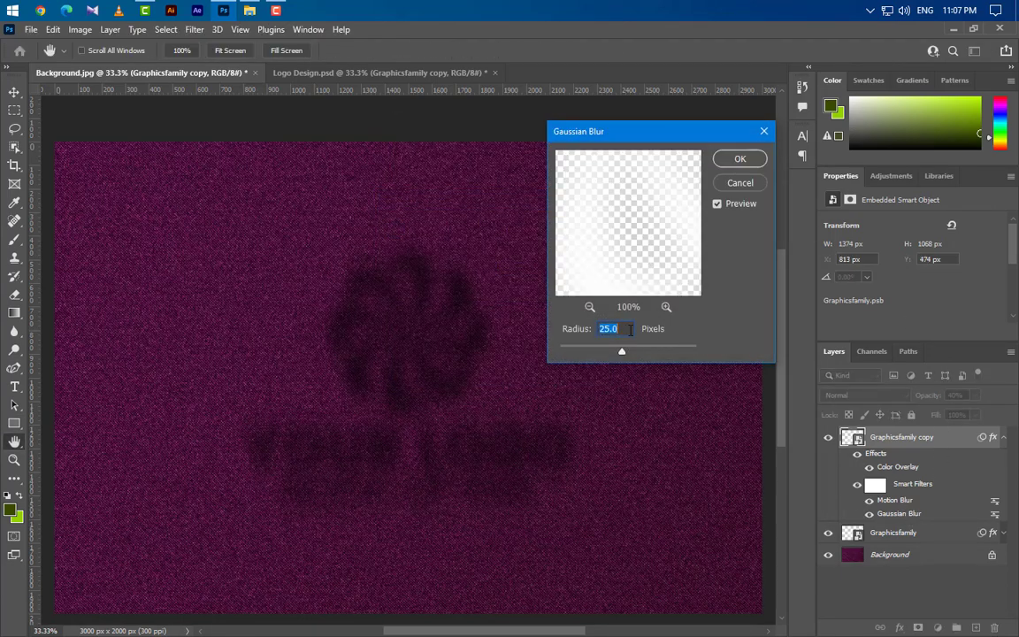
{"action": "type", "text": "8"}
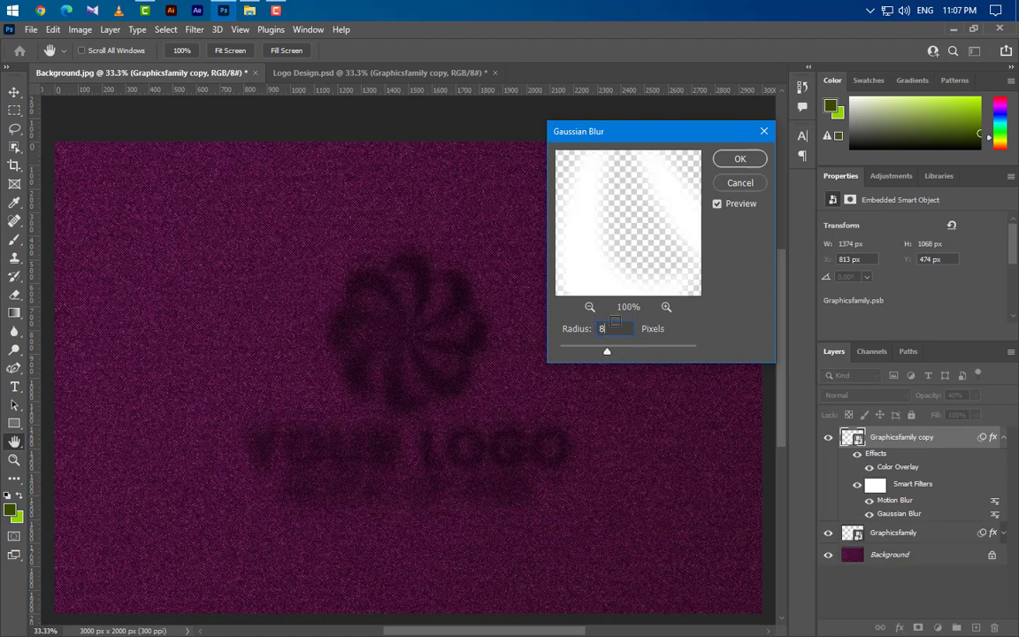
{"action": "left_click", "coordinate": [740, 160]}
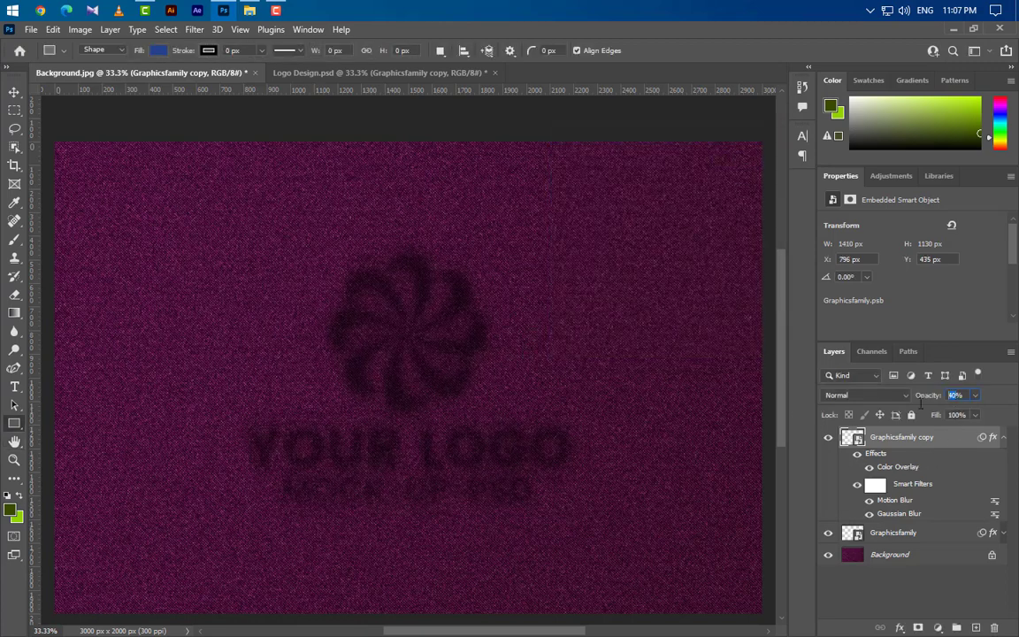
{"action": "type", "text": "30"}
{"action": "left_click", "coordinate": [1004, 440]}
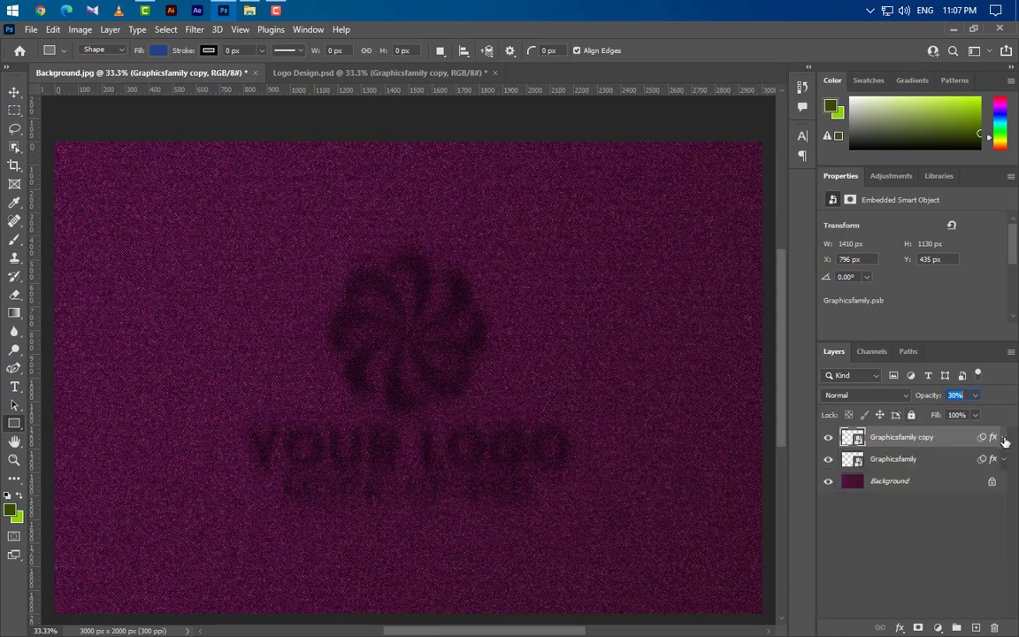
Duplicate the Graphicsfamily copy layer as Graphicsfamily copy 2.
{"action": "right_click", "coordinate": [955, 443]}
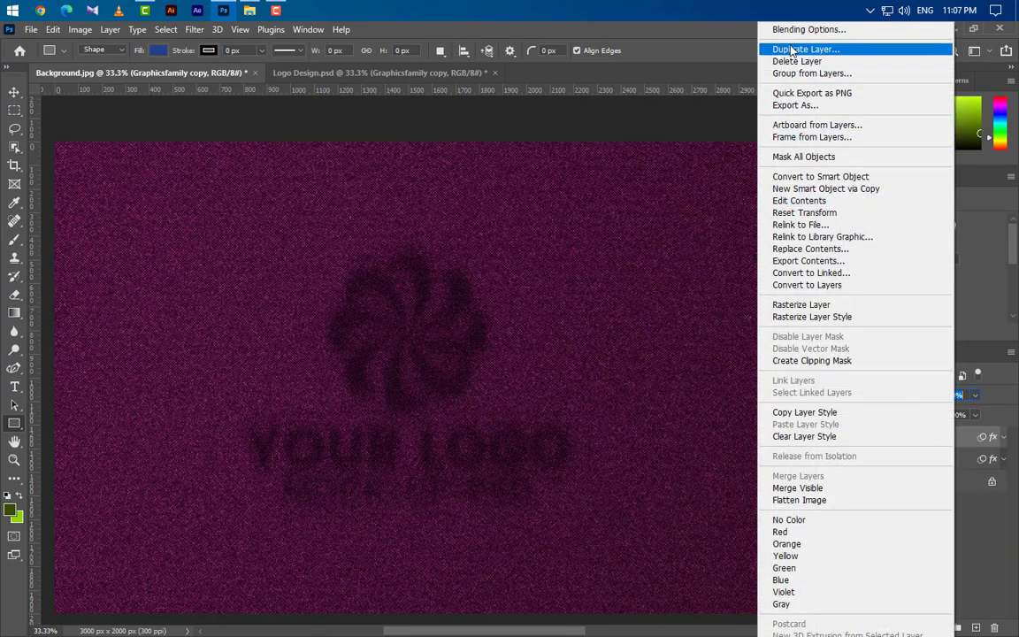
{"action": "left_click", "coordinate": [743, 45]}
{"action": "left_click", "coordinate": [624, 190]}
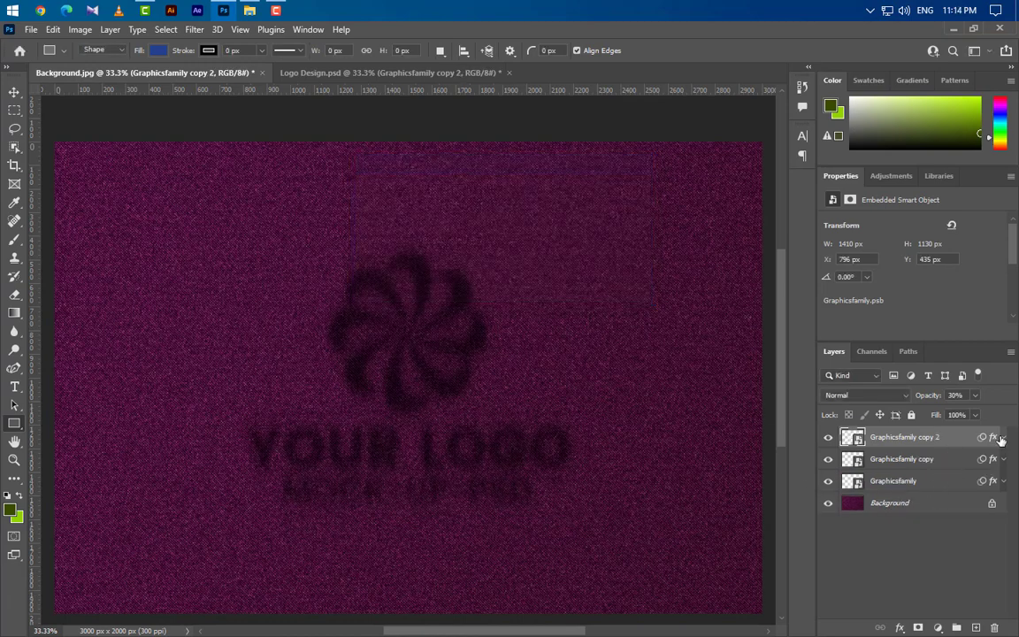
Set the Motion Blur distance on Graphicsfamily copy 2 to 85 pixels.
{"action": "left_click", "coordinate": [1004, 437]}
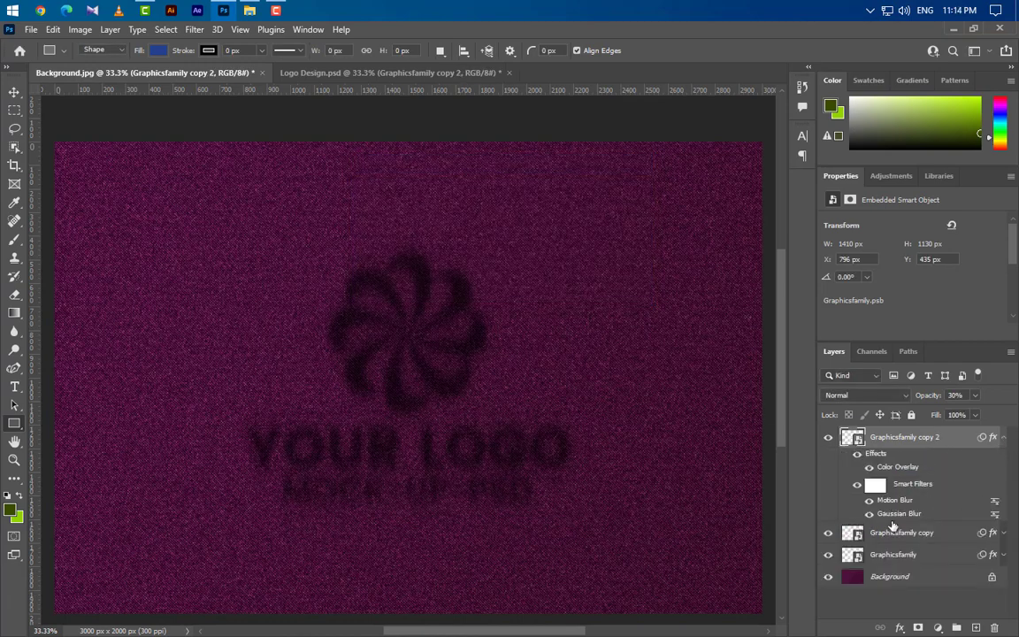
{"action": "double_click", "coordinate": [894, 501]}
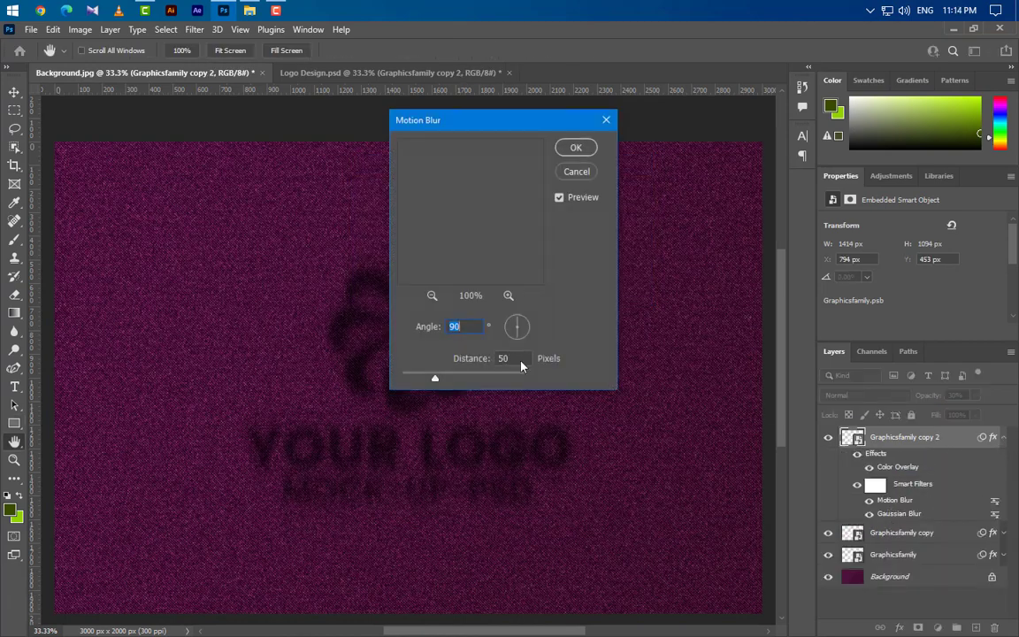
{"action": "type", "text": "85"}
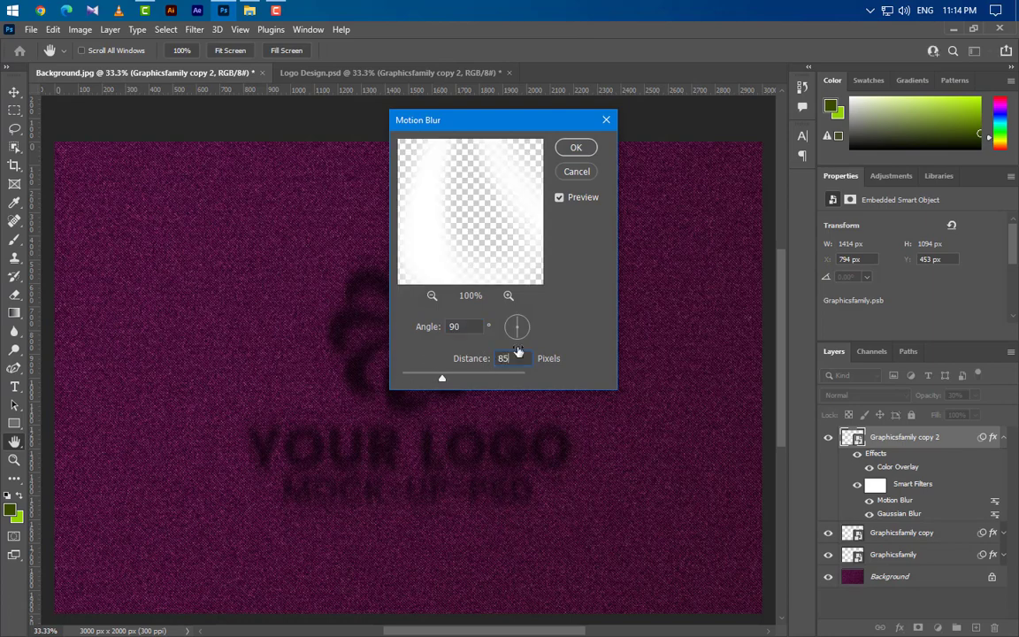
{"action": "left_click", "coordinate": [576, 149]}
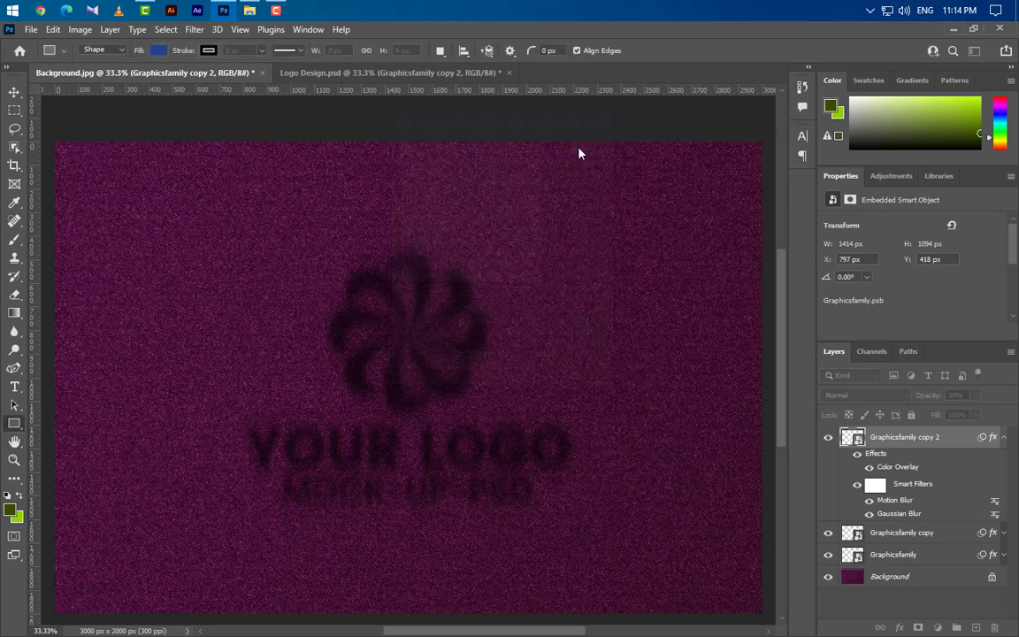
Open the Gaussian Blur settings of Graphicsfamily copy 2 and accept the 8-pixel radius.
{"action": "double_click", "coordinate": [900, 515]}
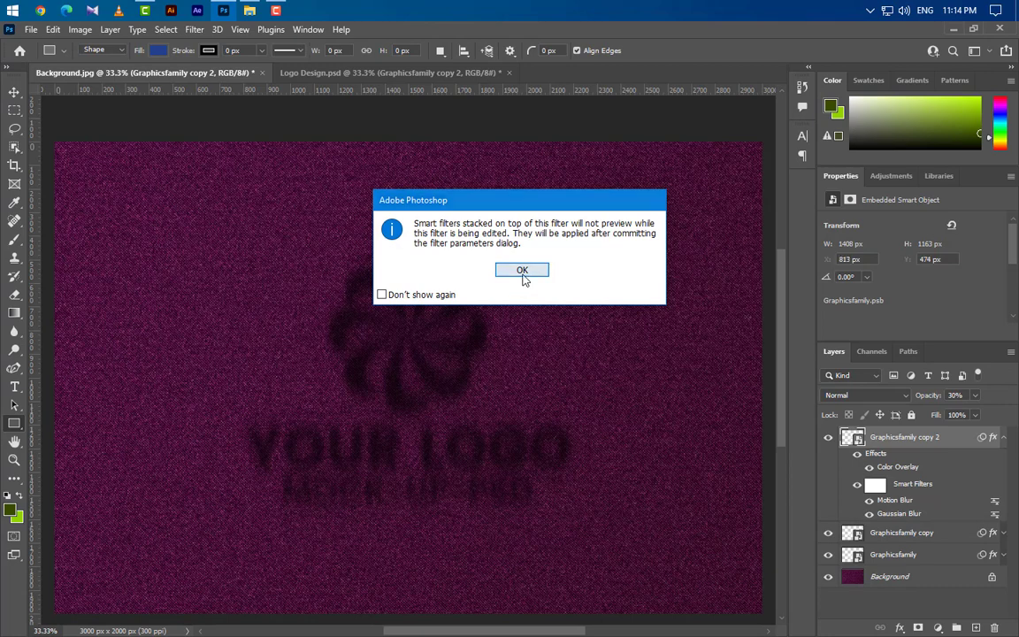
{"action": "left_click", "coordinate": [522, 269]}
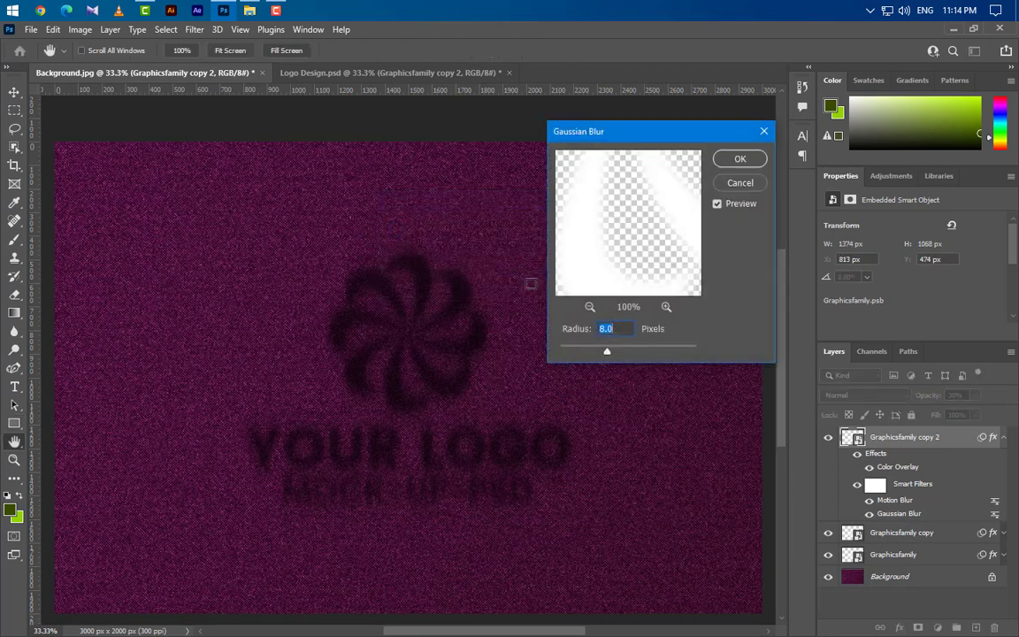
{"action": "left_click", "coordinate": [745, 163]}
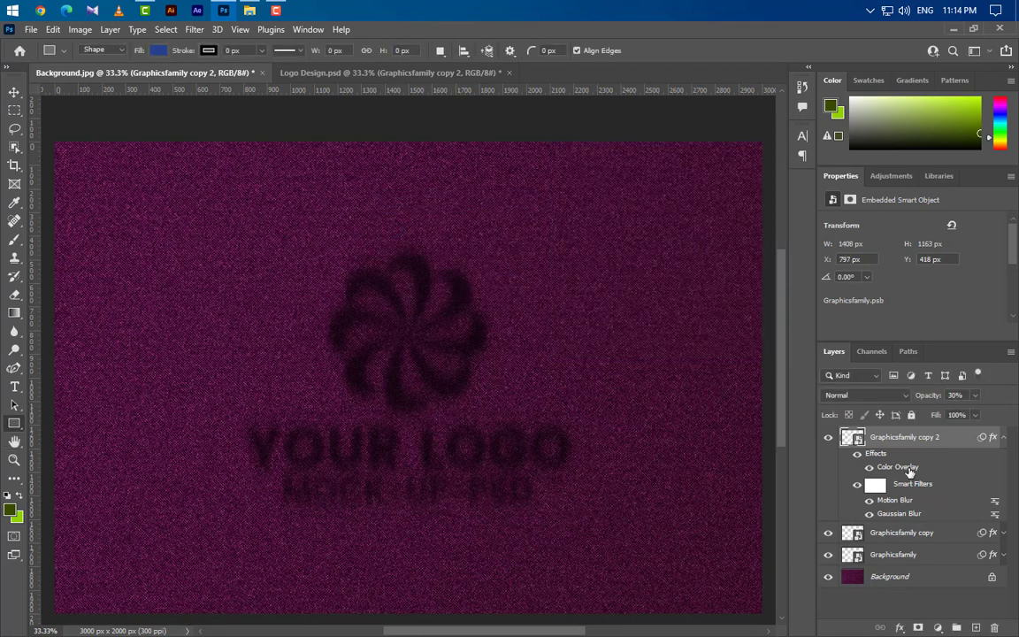
Change the Color Overlay color of Graphicsfamily copy 2 to light gray e5e5e5.
{"action": "double_click", "coordinate": [899, 467]}
{"action": "left_click", "coordinate": [802, 234]}
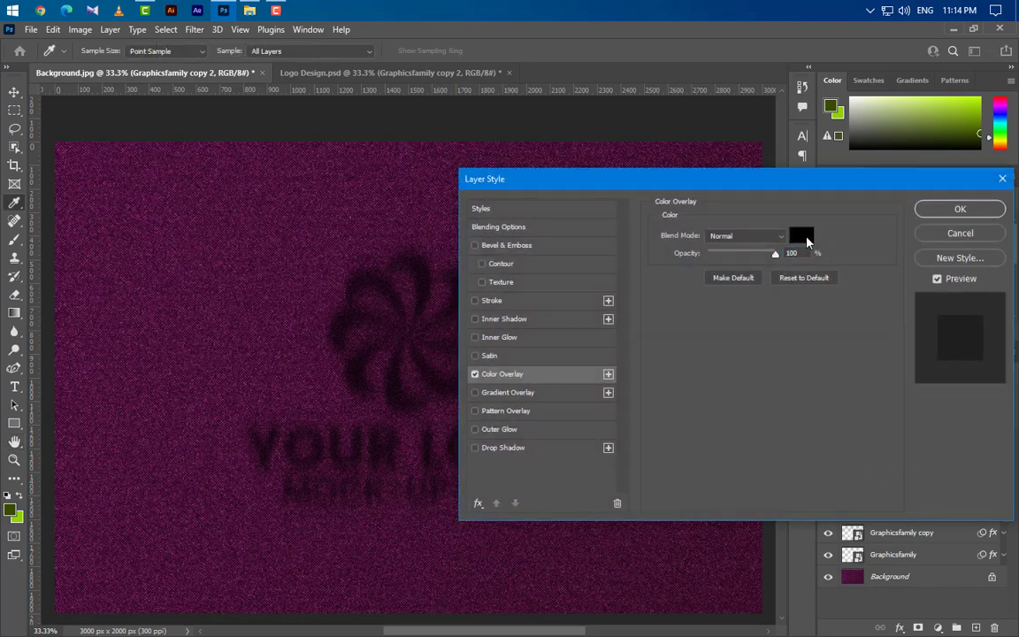
{"action": "type", "text": "e5e5e5"}
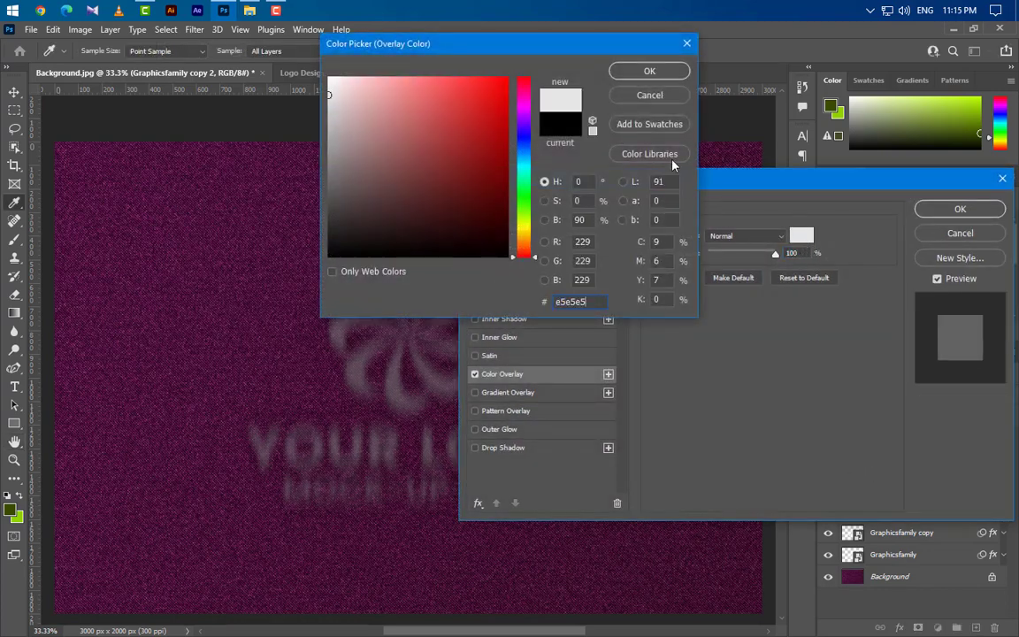
{"action": "left_click", "coordinate": [633, 75]}
Set Graphicsfamily copy 2's Bevel & Emboss to Inner Bevel, Smooth technique, depth 1000%, direction Up and size 98 px.
{"action": "left_click", "coordinate": [506, 245]}
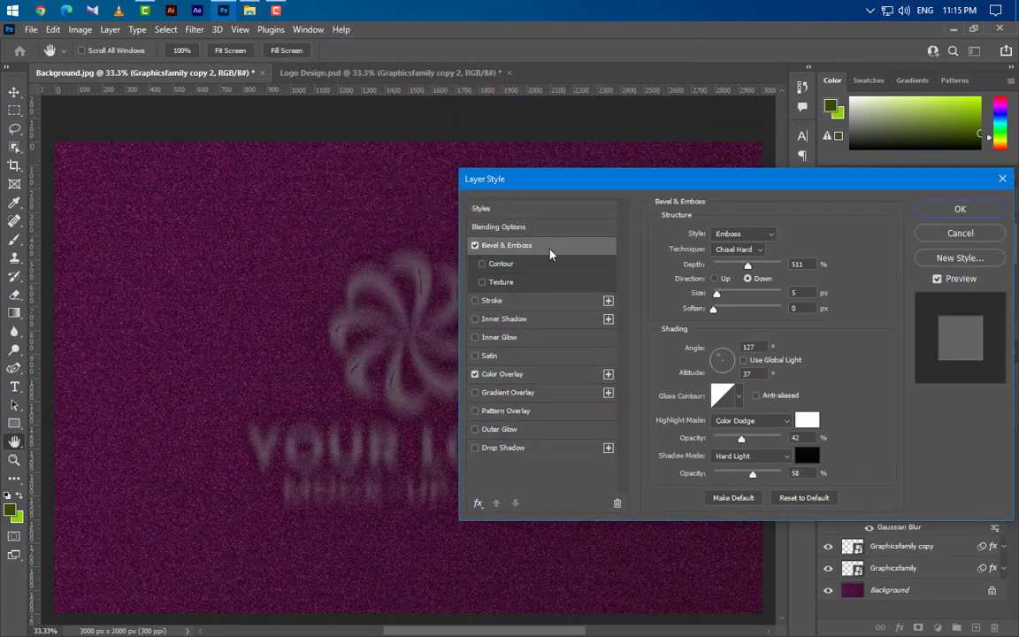
{"action": "left_click", "coordinate": [743, 233]}
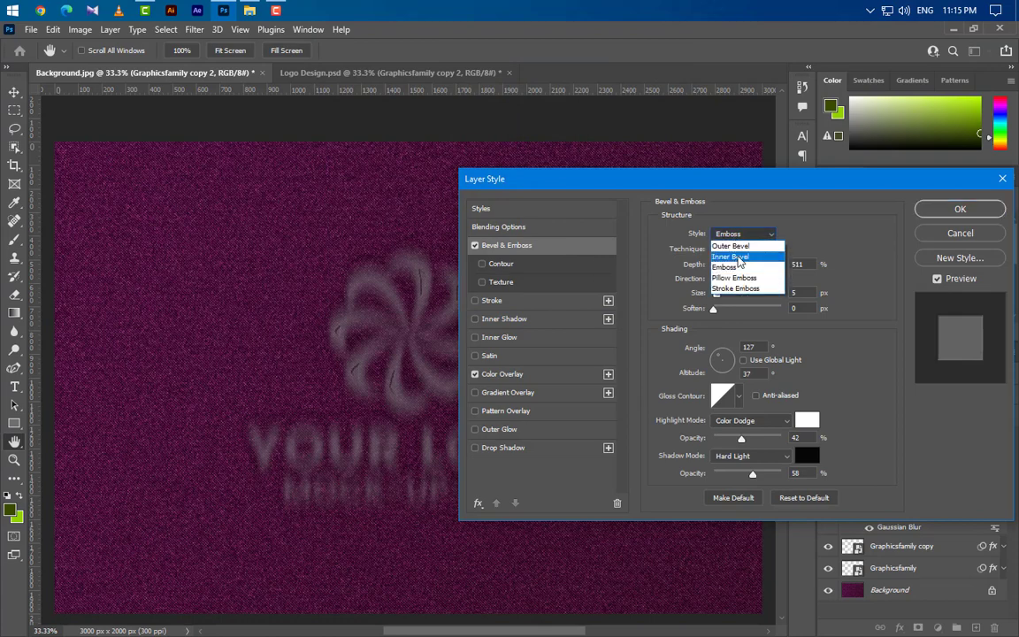
{"action": "left_click", "coordinate": [743, 265]}
{"action": "left_click", "coordinate": [745, 250]}
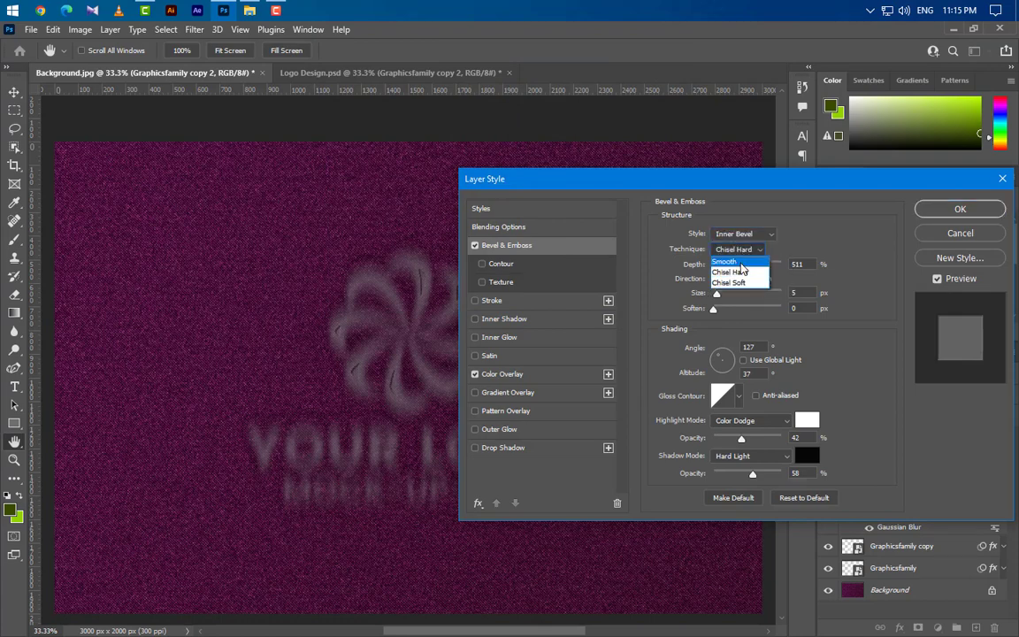
{"action": "left_click", "coordinate": [734, 259]}
{"action": "left_click_drag", "start_coordinate": [745, 268], "coordinate": [794, 289]}
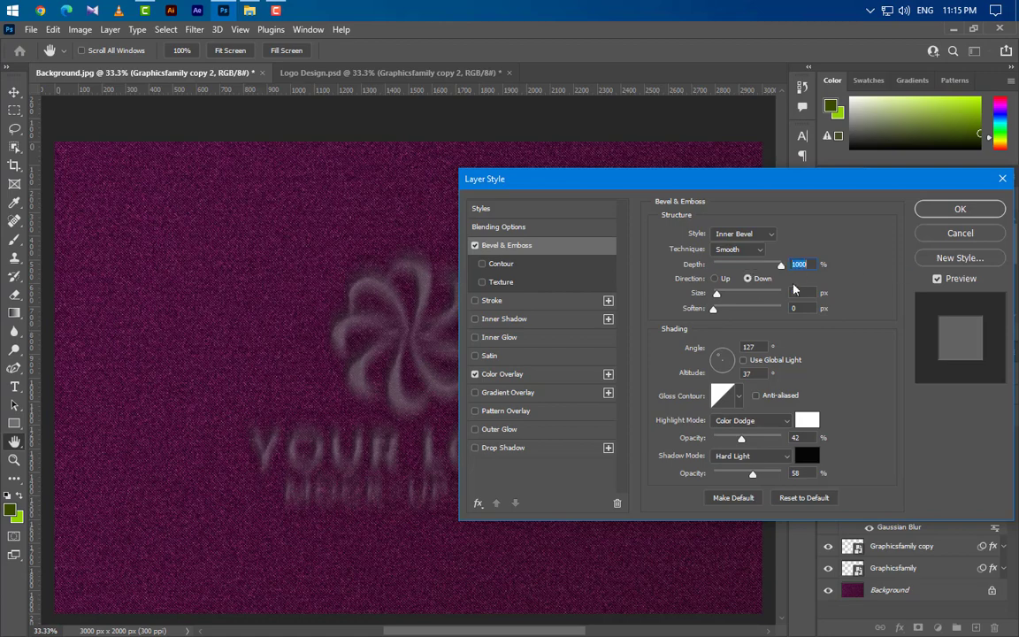
{"action": "left_click", "coordinate": [714, 279]}
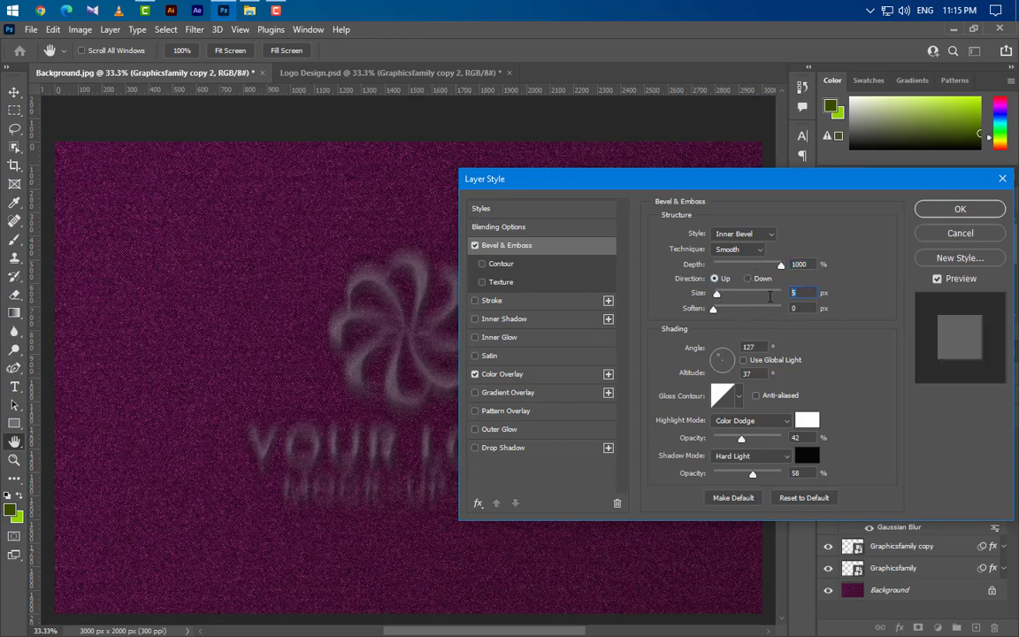
{"action": "type", "text": "98"}
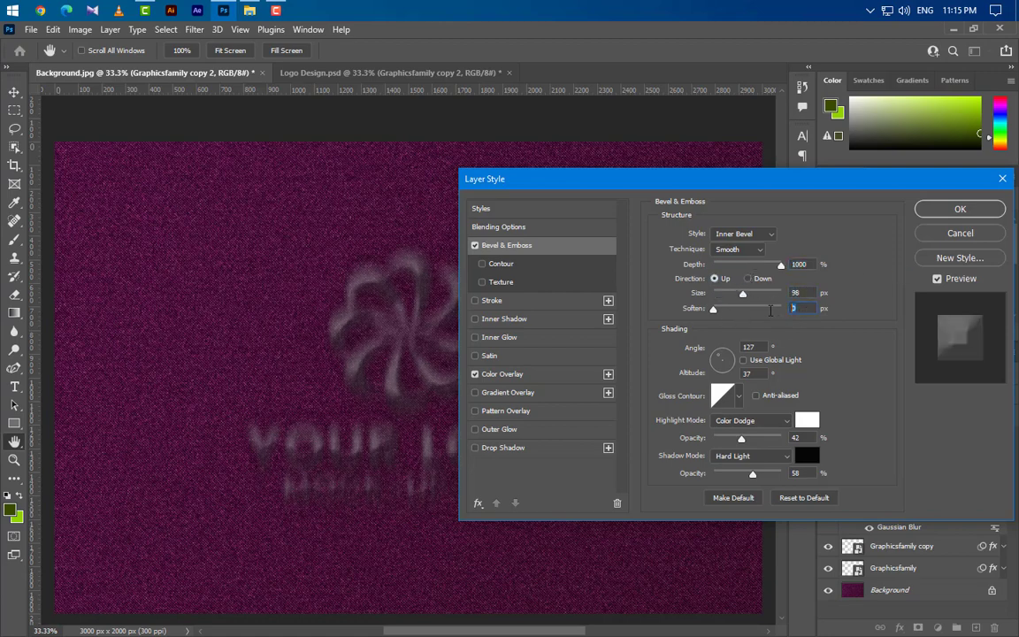
Set the bevel's shading angle to 90 degrees and turn on Use Global Light.
{"action": "key", "text": "Tab"}
{"action": "type", "text": "90"}
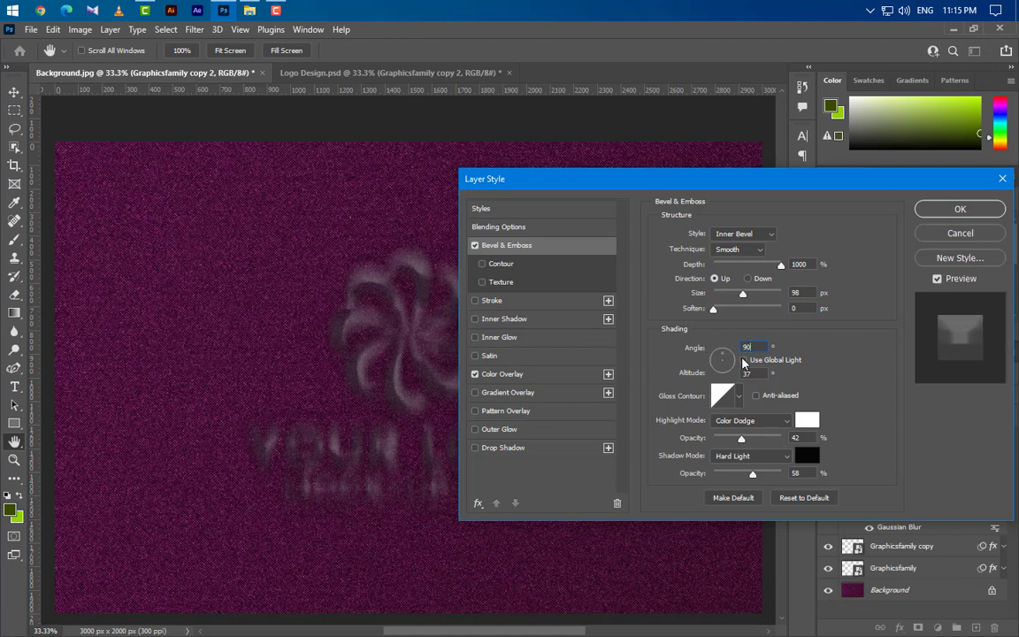
{"action": "left_click", "coordinate": [743, 361]}
{"action": "left_click_drag", "start_coordinate": [765, 375], "coordinate": [705, 375]}
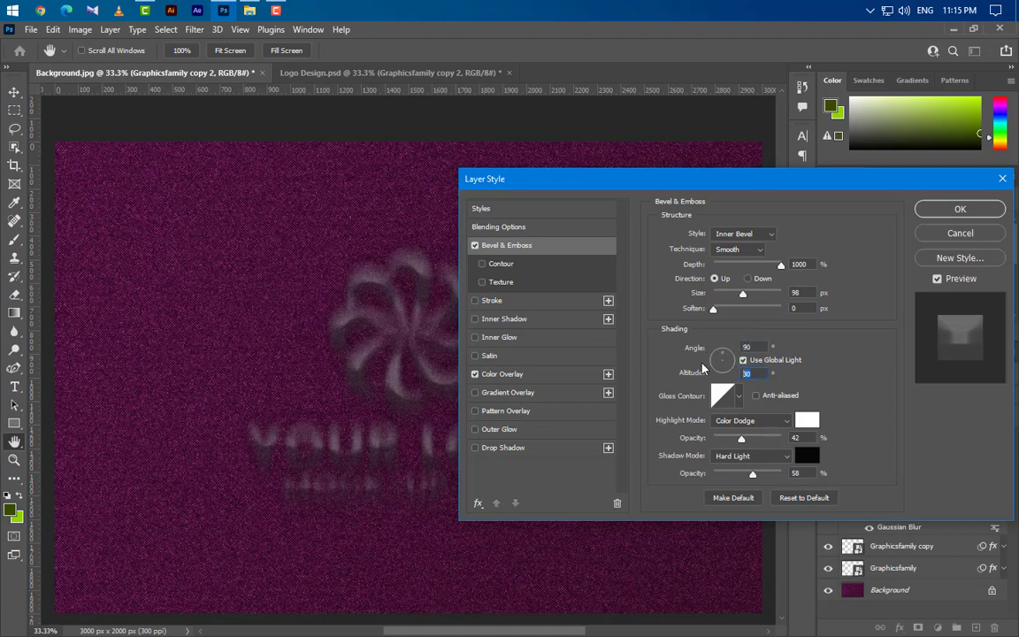
Give the bevel an anti-aliased contour, Screen highlight at 50% opacity and Multiply shadow, and apply the layer style.
{"action": "left_click", "coordinate": [775, 422]}
{"action": "left_click", "coordinate": [736, 387]}
{"action": "left_click_drag", "start_coordinate": [806, 439], "coordinate": [759, 439]}
{"action": "type", "text": "50"}
{"action": "left_click", "coordinate": [765, 457]}
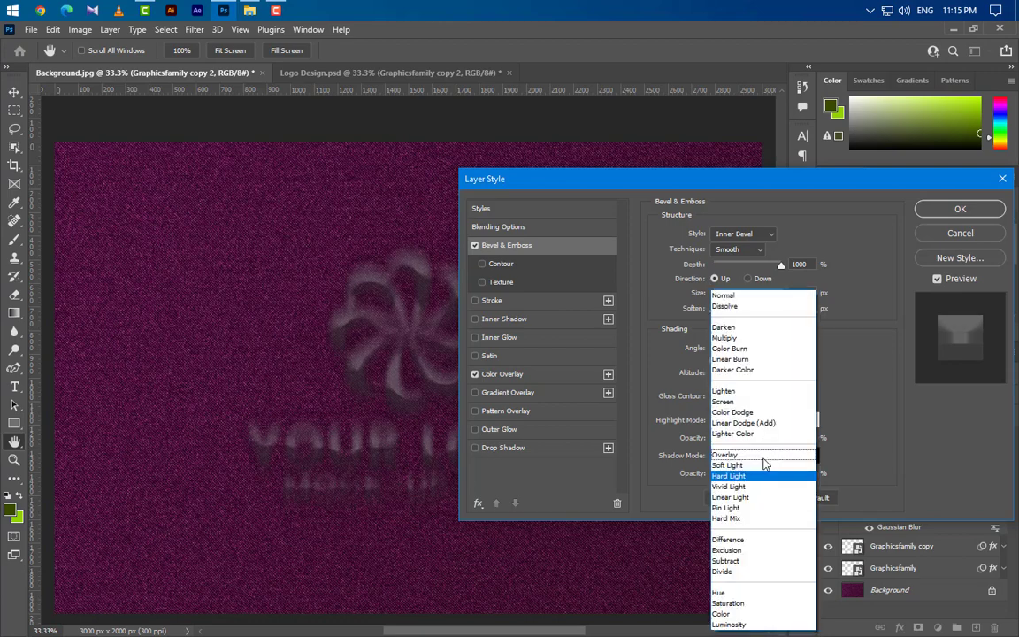
{"action": "left_click", "coordinate": [752, 332]}
{"action": "left_click_drag", "start_coordinate": [801, 474], "coordinate": [743, 473]}
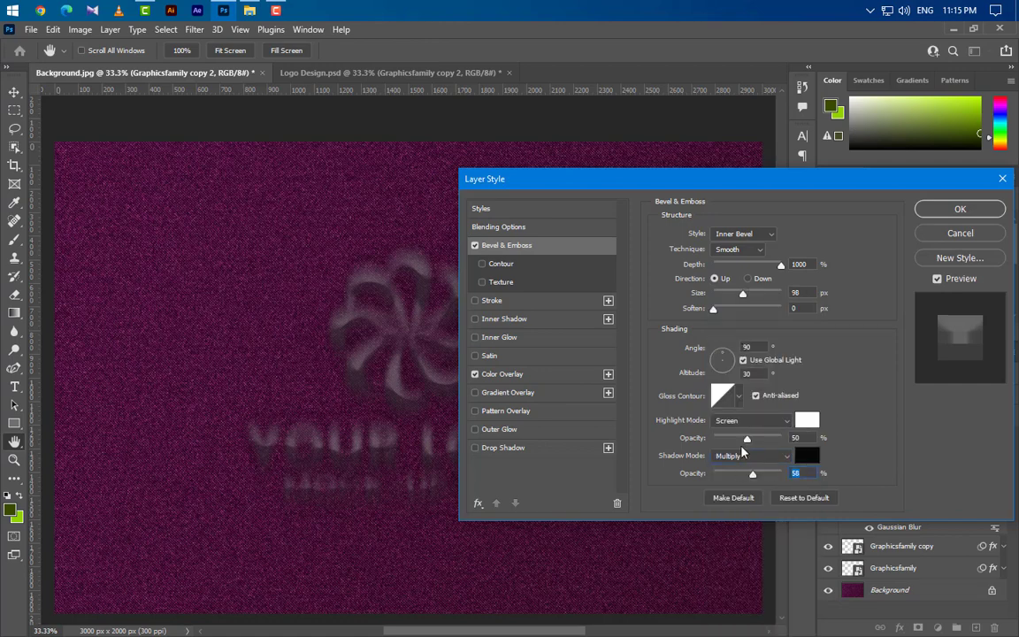
{"action": "left_click", "coordinate": [942, 217]}
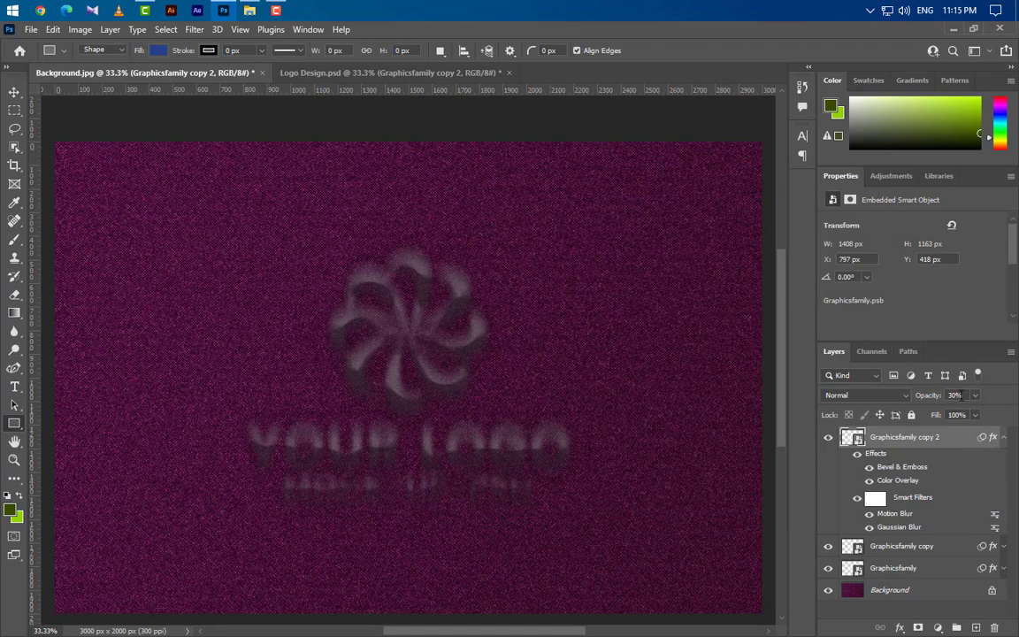
Set the opacity of Graphicsfamily copy 2 to 25% and duplicate the layer as Graphicsfamily copy 3.
{"action": "type", "text": "25"}
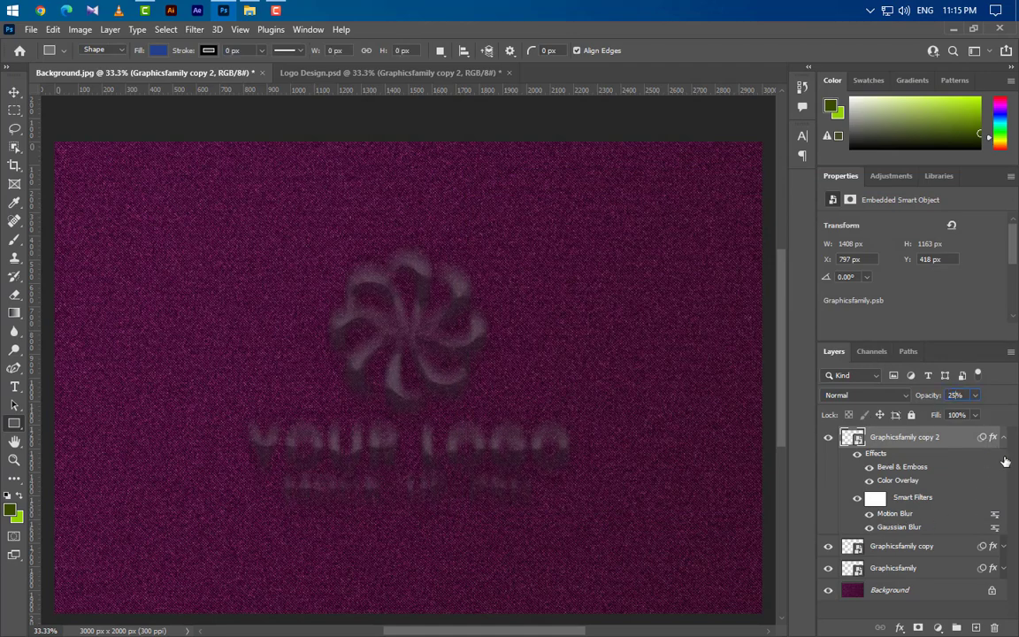
{"action": "left_click", "coordinate": [1003, 438]}
{"action": "right_click", "coordinate": [952, 438]}
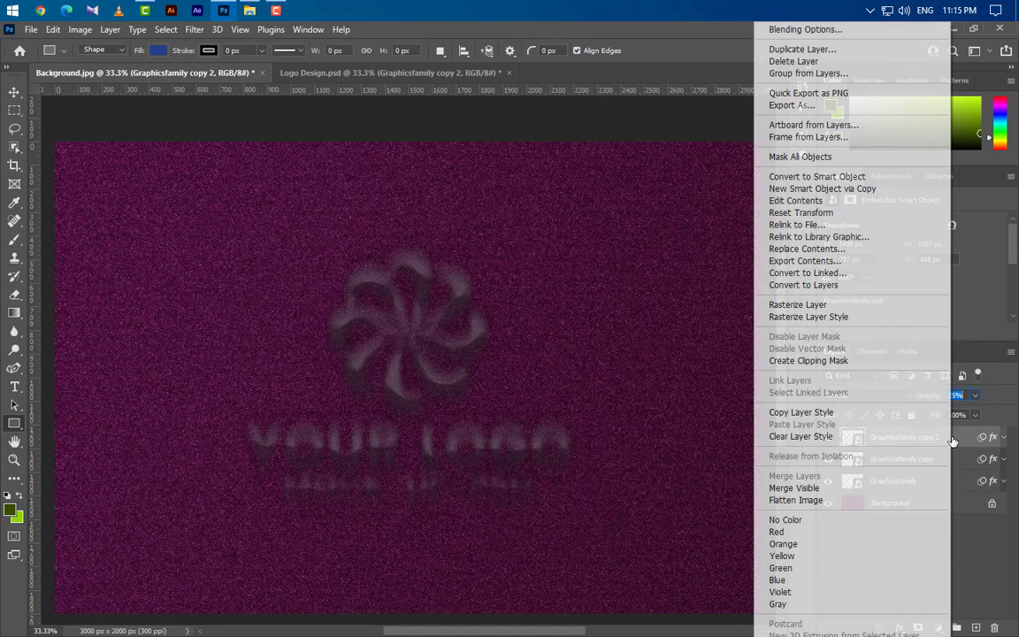
{"action": "left_click", "coordinate": [830, 49]}
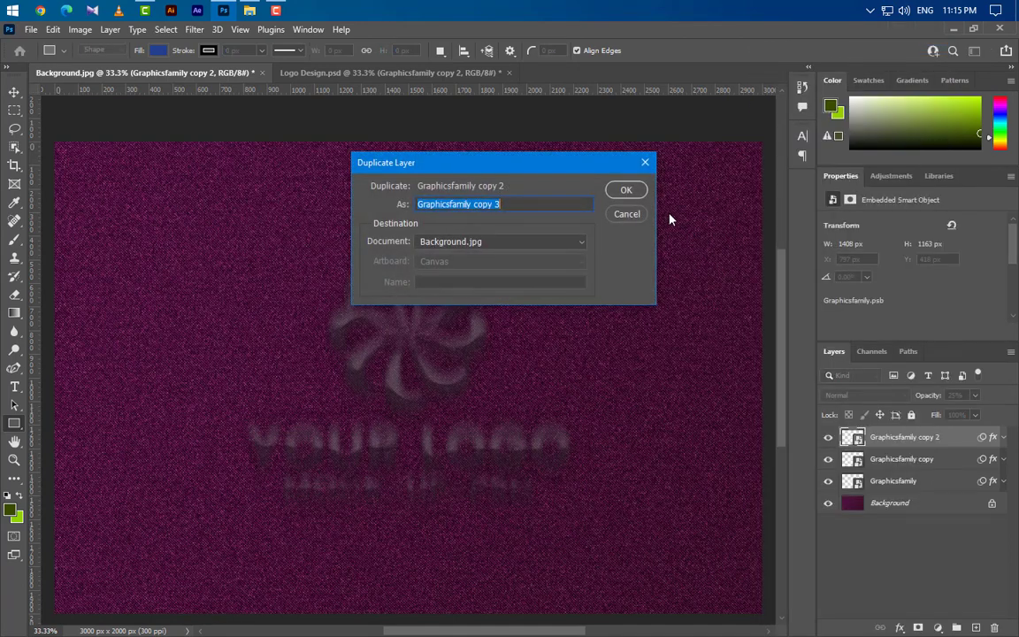
{"action": "left_click", "coordinate": [643, 193]}
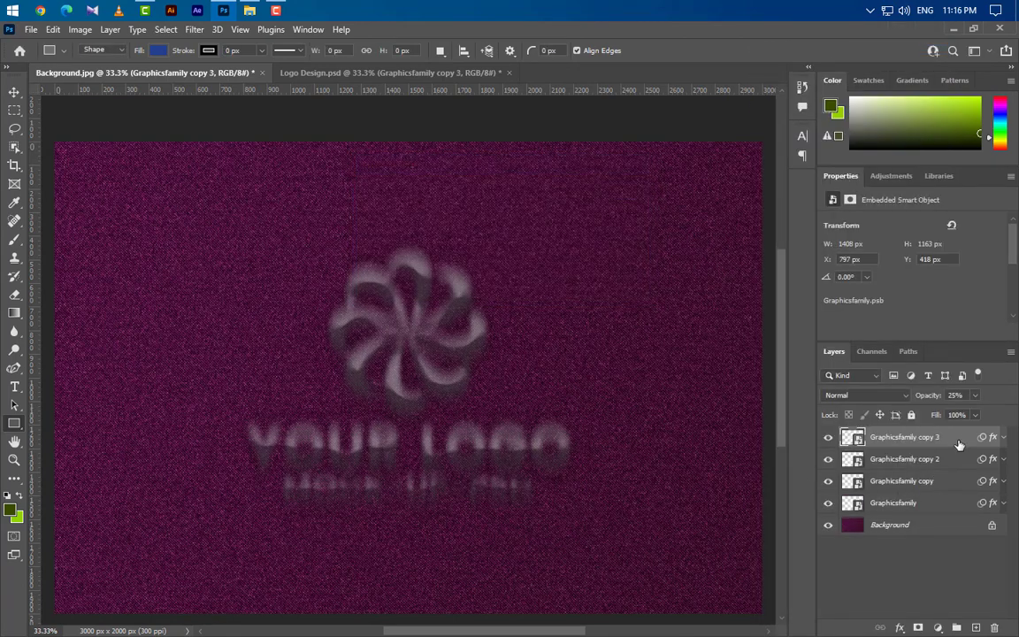
Replace the inherited layer style and smart filters of Graphicsfamily copy 3 with a black 000000 Color Overlay.
{"action": "right_click", "coordinate": [955, 445]}
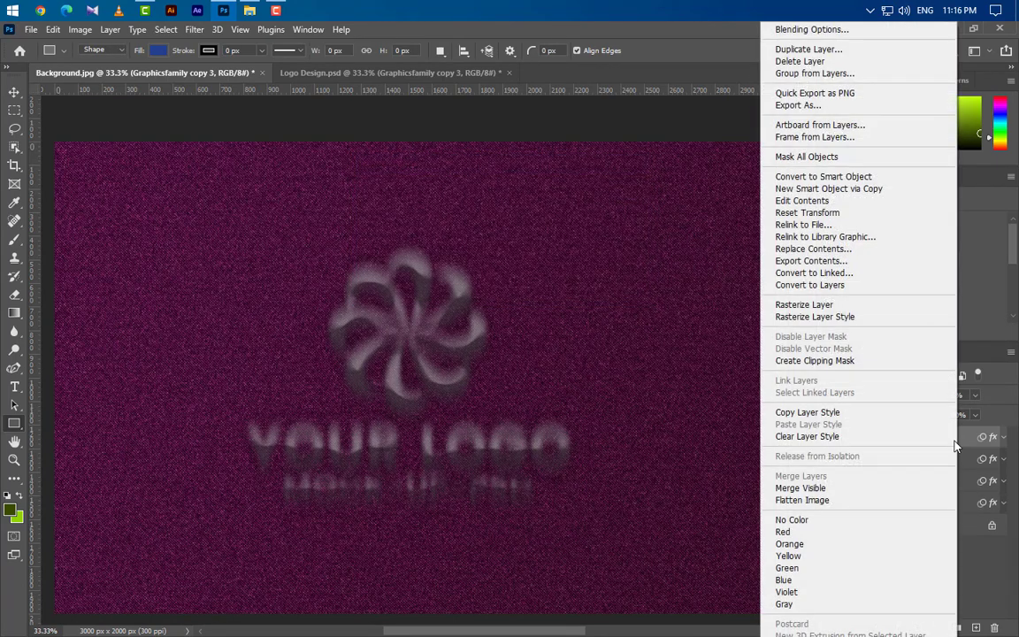
{"action": "left_click", "coordinate": [833, 437]}
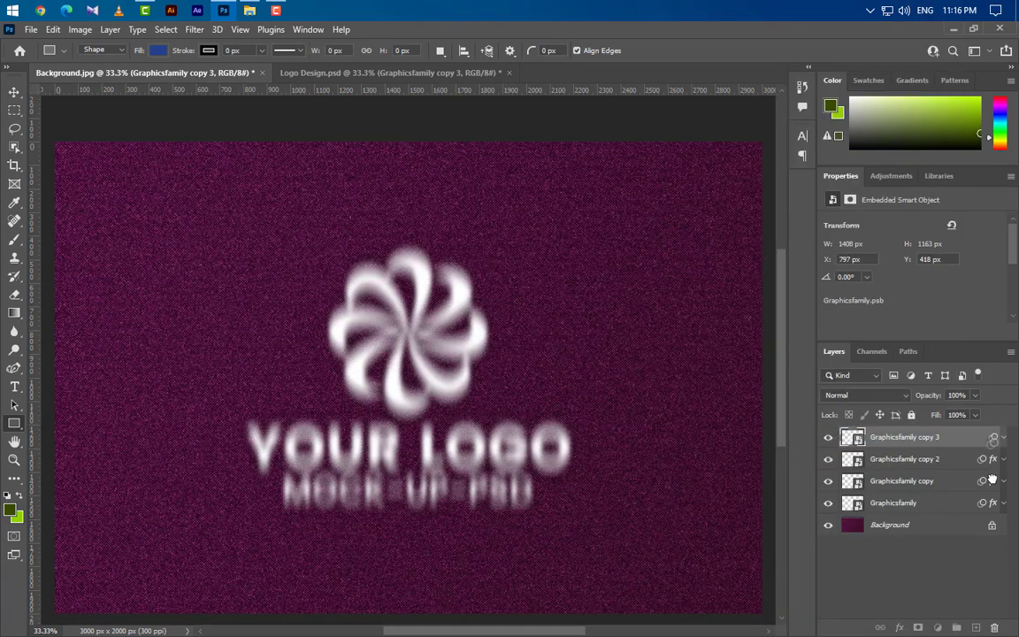
{"action": "right_click", "coordinate": [929, 437]}
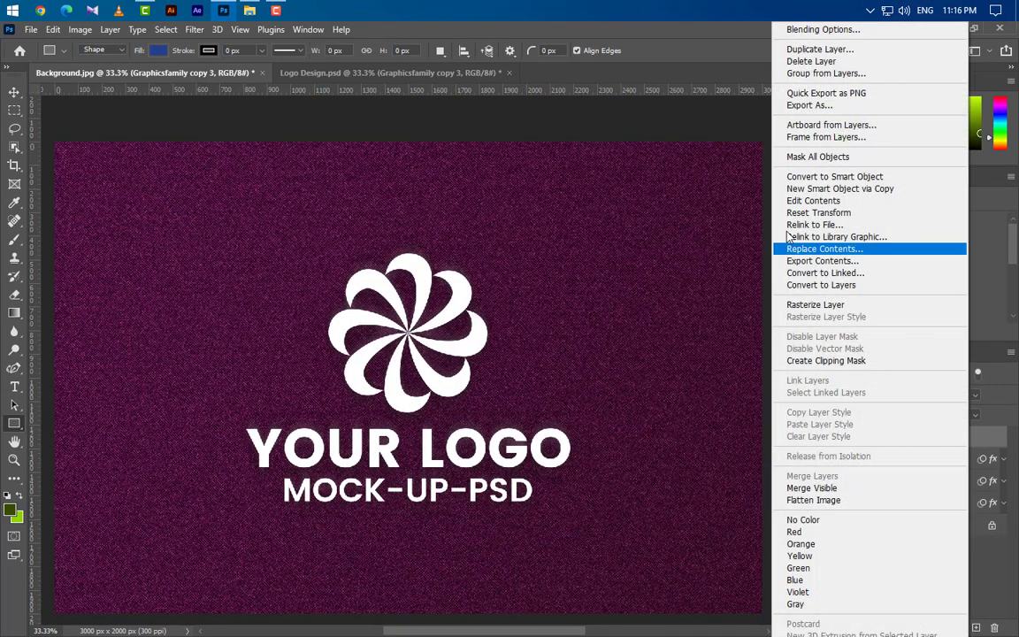
{"action": "left_click", "coordinate": [818, 31]}
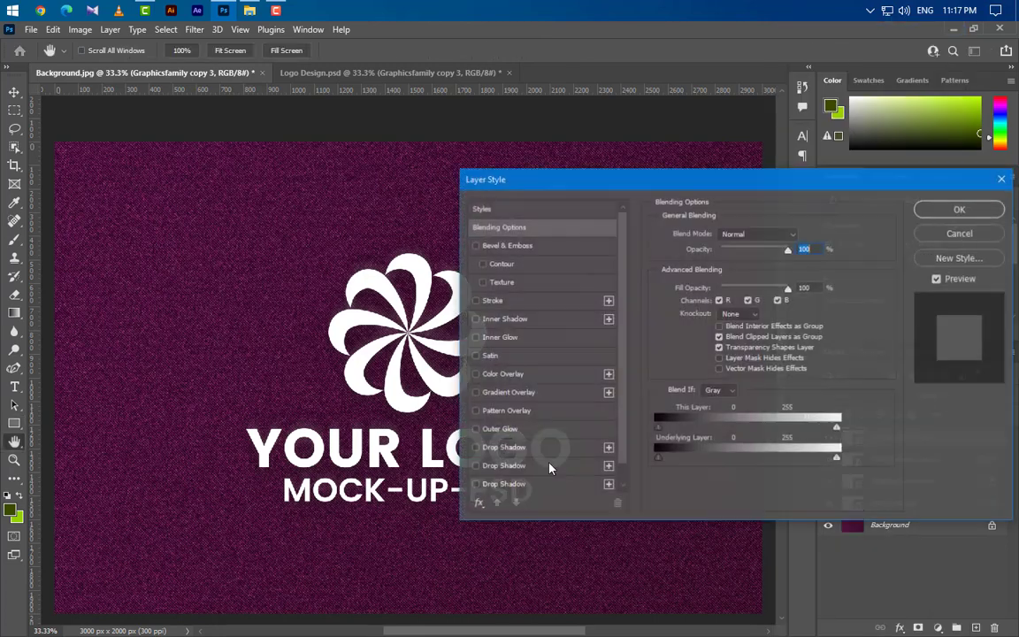
{"action": "left_click", "coordinate": [501, 373]}
{"action": "left_click", "coordinate": [798, 237]}
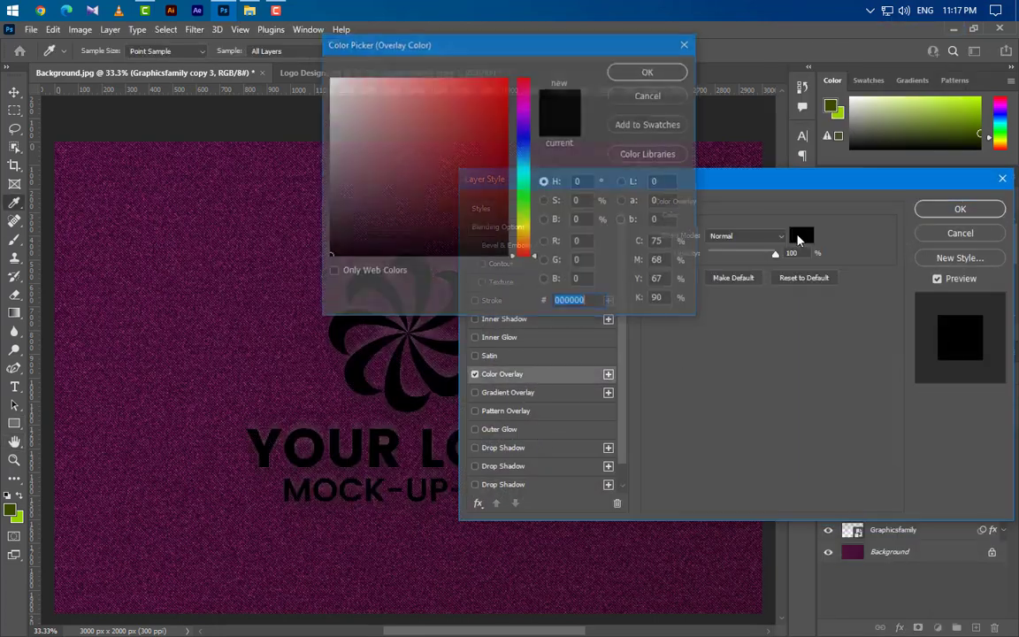
{"action": "left_click", "coordinate": [651, 70]}
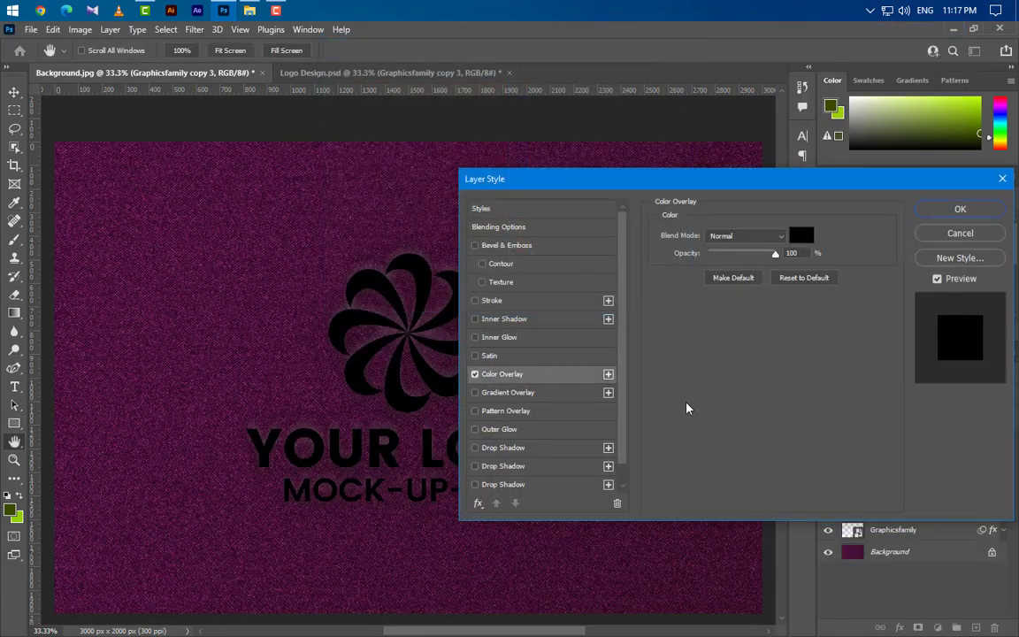
Enable the first two Drop Shadows on Graphicsfamily copy 3, the first with 50% opacity, 90-degree angle, 2 px distance and 3 px size.
{"action": "left_click", "coordinate": [566, 449]}
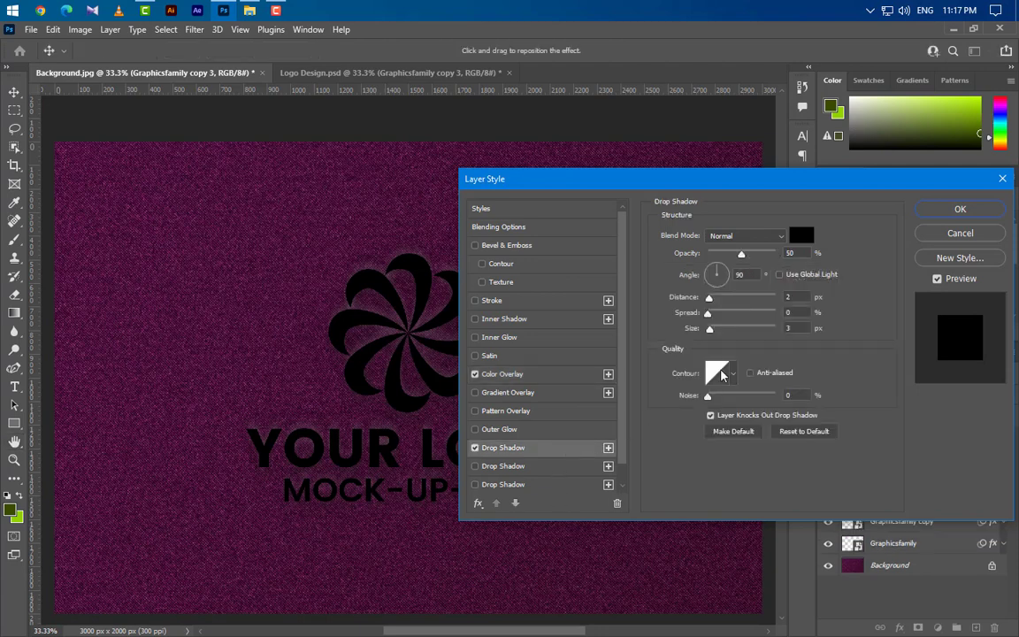
{"action": "left_click_drag", "start_coordinate": [799, 254], "coordinate": [735, 280]}
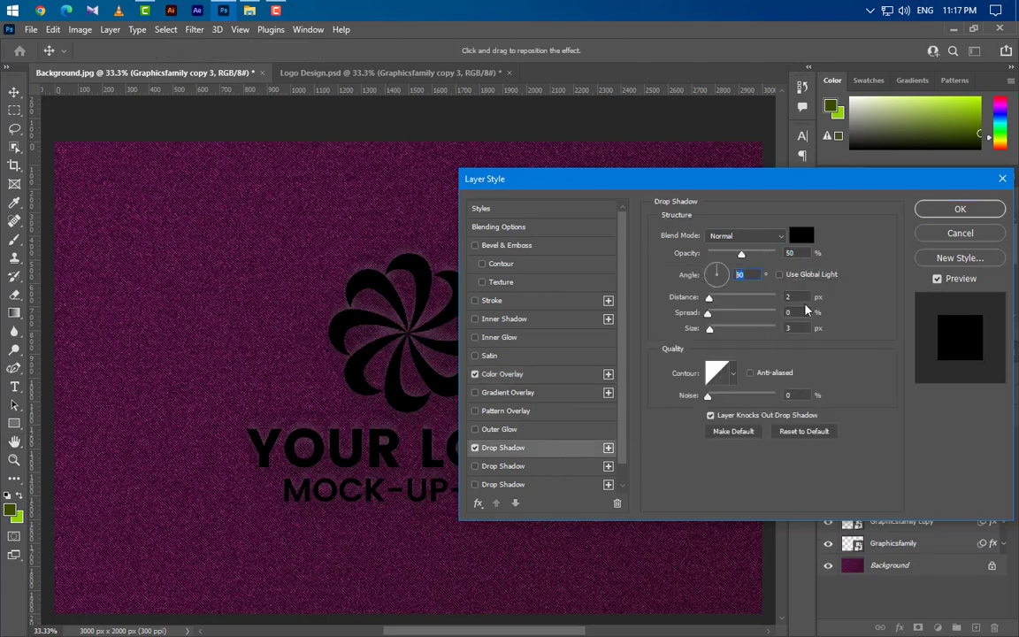
{"action": "left_click_drag", "start_coordinate": [803, 298], "coordinate": [755, 299]}
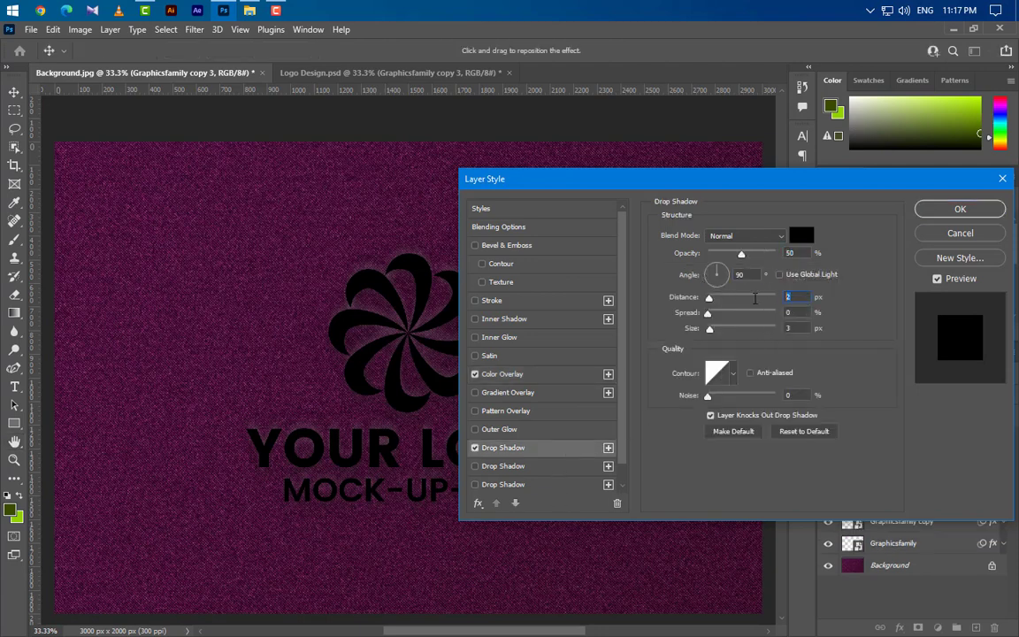
{"action": "left_click", "coordinate": [566, 468]}
{"action": "left_click_drag", "start_coordinate": [801, 254], "coordinate": [721, 279]}
{"action": "left_click_drag", "start_coordinate": [800, 298], "coordinate": [770, 330]}
Enable the third Drop Shadow (30%, distance 5 px, size 10 px) and the fourth (30%, distance 16 px, size 20 px), and apply the style.
{"action": "left_click", "coordinate": [550, 484]}
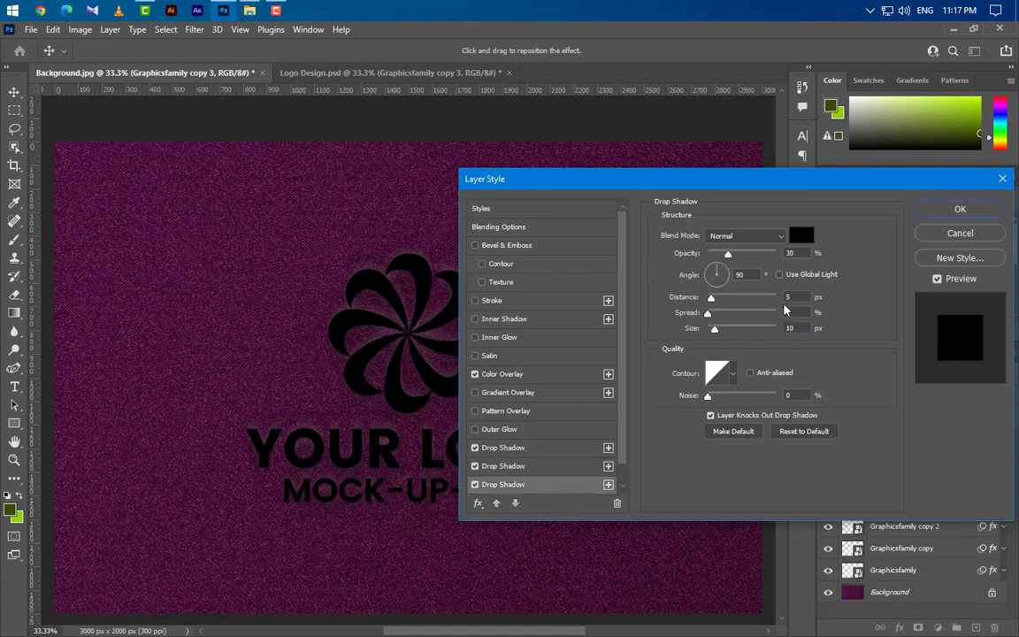
{"action": "left_click_drag", "start_coordinate": [801, 256], "coordinate": [724, 278]}
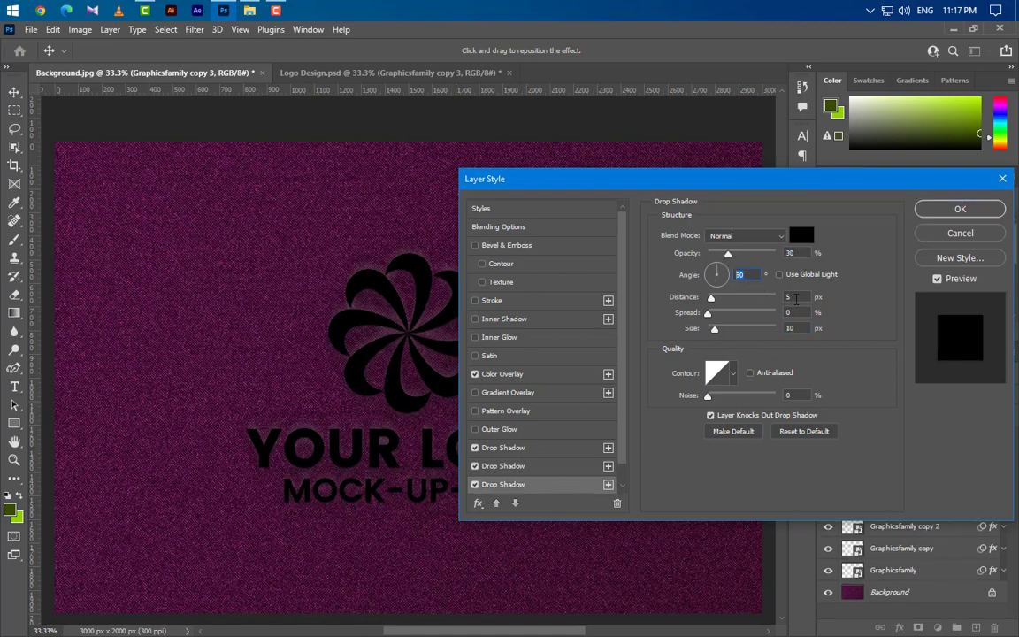
{"action": "left_click_drag", "start_coordinate": [800, 298], "coordinate": [772, 329]}
{"action": "scroll", "coordinate": [577, 470], "scroll_direction": "down", "scroll_amount": 1}
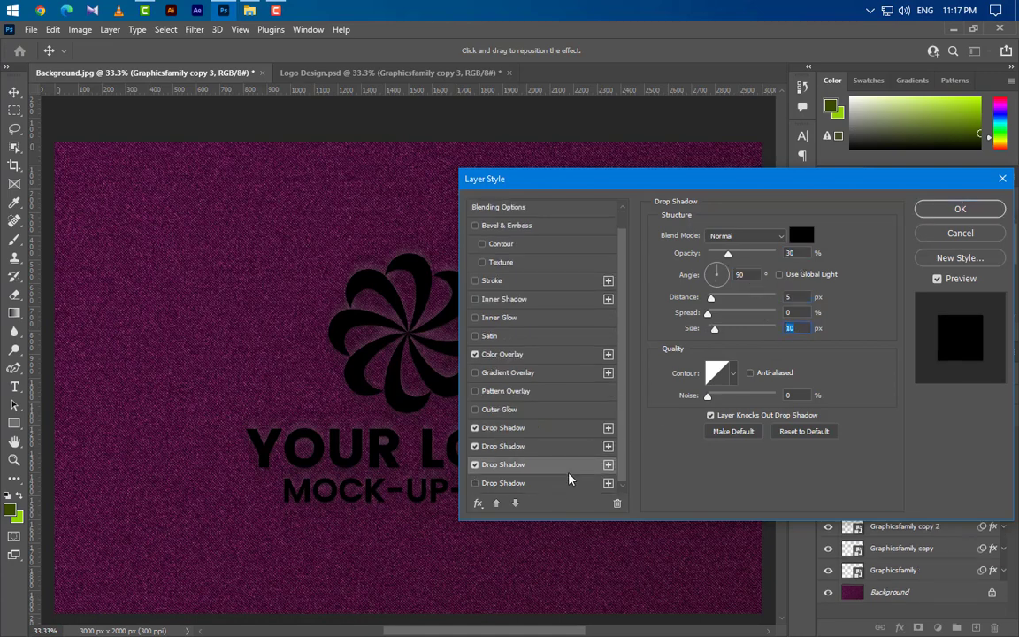
{"action": "left_click", "coordinate": [559, 484]}
{"action": "left_click_drag", "start_coordinate": [808, 254], "coordinate": [727, 276]}
{"action": "left_click_drag", "start_coordinate": [804, 299], "coordinate": [766, 327]}
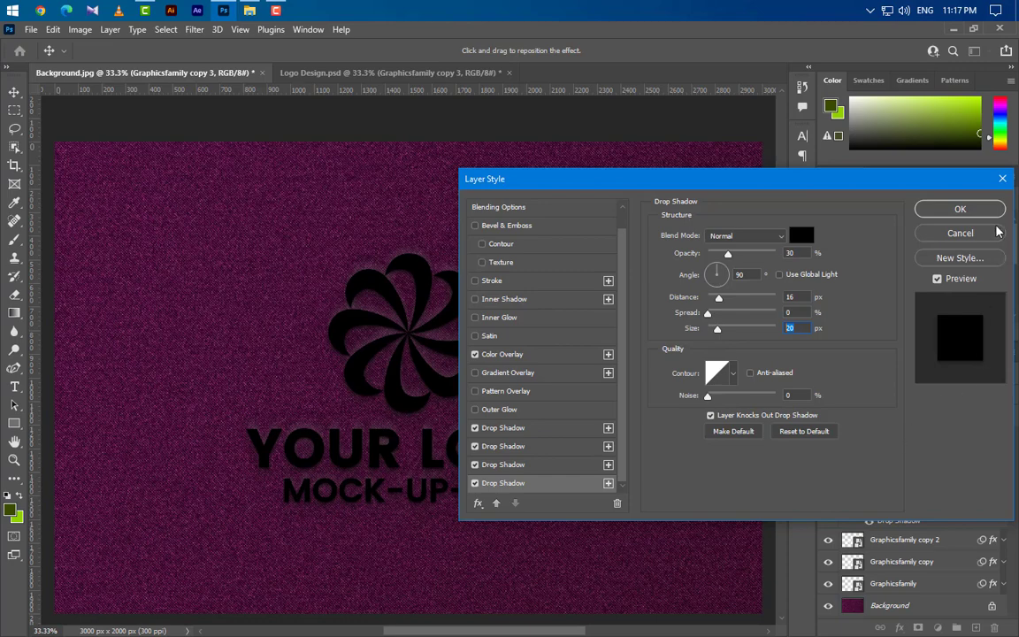
{"action": "left_click", "coordinate": [960, 209]}
Duplicate Graphicsfamily copy 3 as Graphicsfamily copy 4 and clear the new copy's layer style.
{"action": "left_click", "coordinate": [1003, 437]}
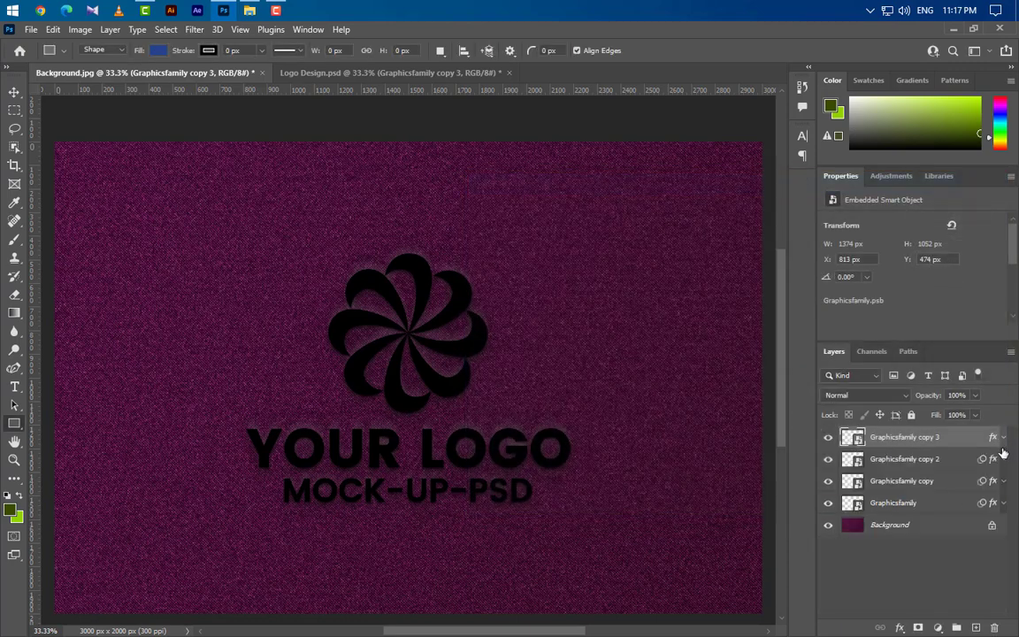
{"action": "right_click", "coordinate": [954, 437]}
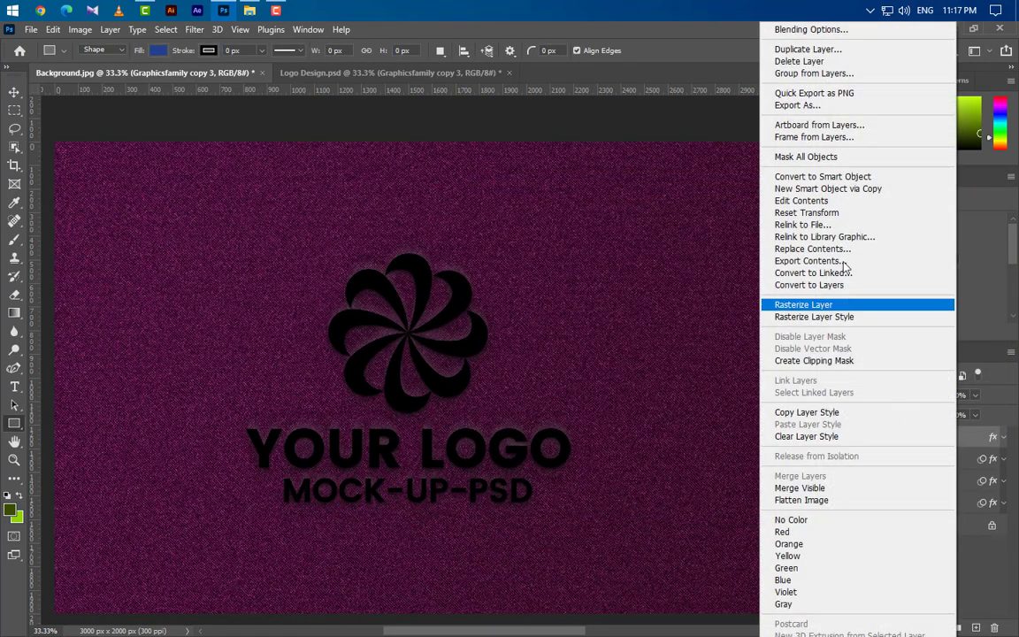
{"action": "left_click", "coordinate": [806, 48]}
{"action": "left_click", "coordinate": [629, 189]}
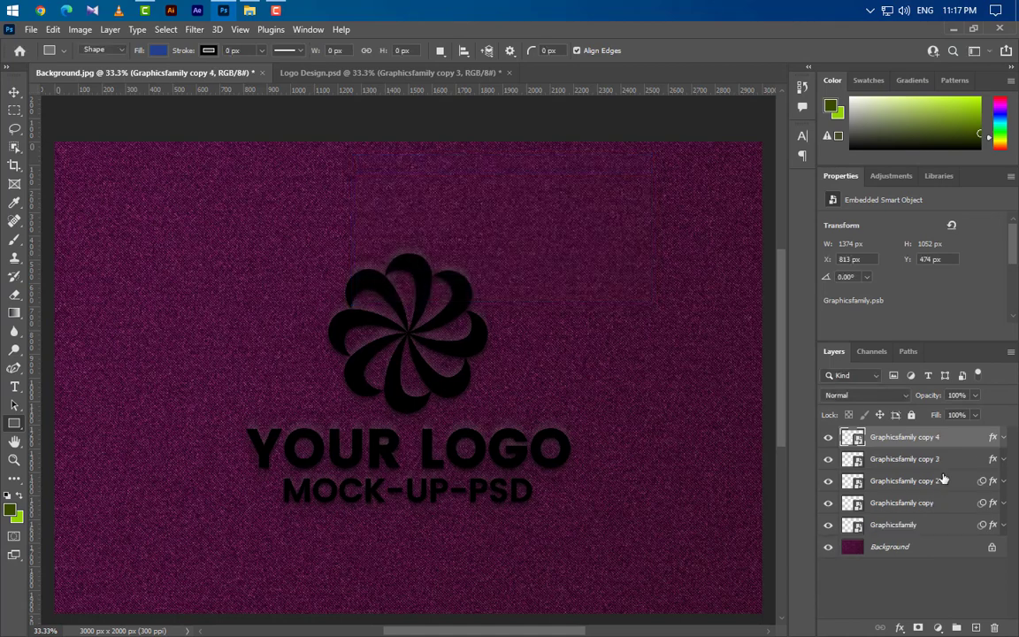
{"action": "right_click", "coordinate": [973, 440]}
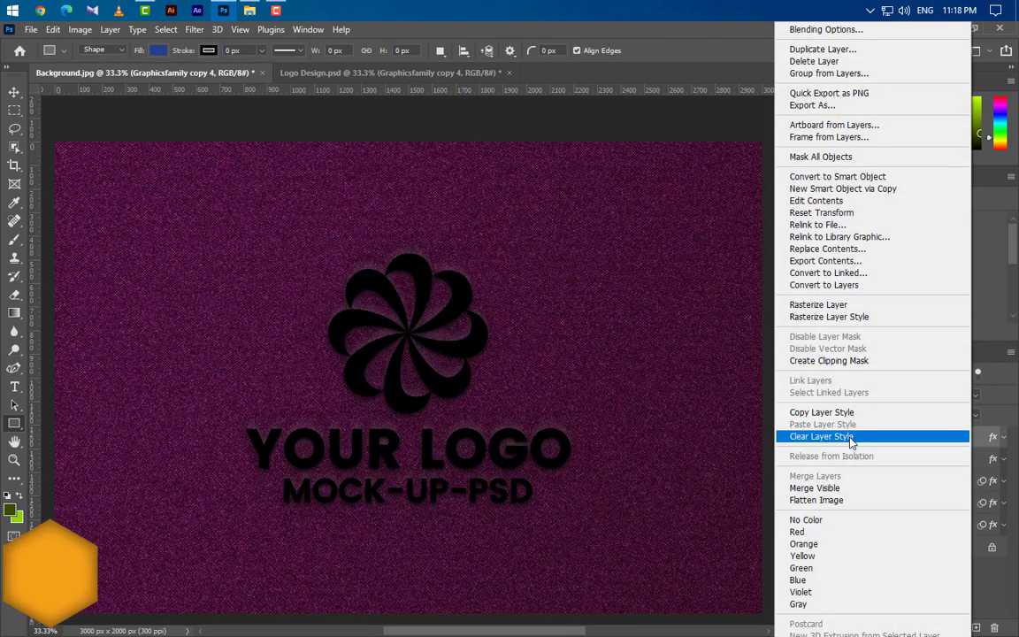
{"action": "left_click", "coordinate": [898, 435]}
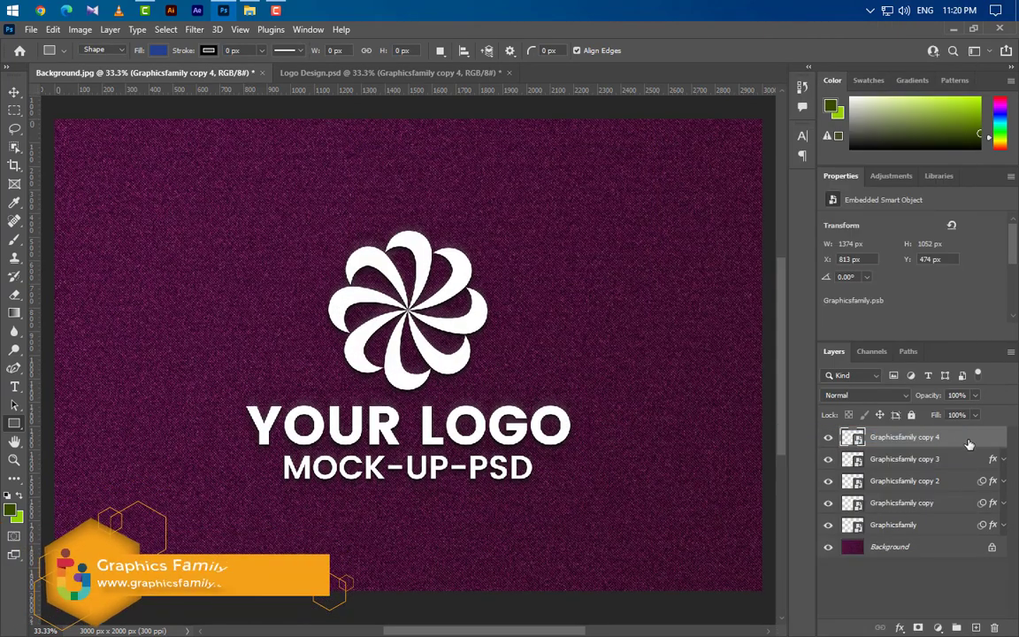
Add a Bevel & Emboss to Graphicsfamily copy 4: Inner Bevel, Smooth, depth 1000%, size 20 px, soften 16 px, angle 90°, altitude 30°.
{"action": "right_click", "coordinate": [946, 440]}
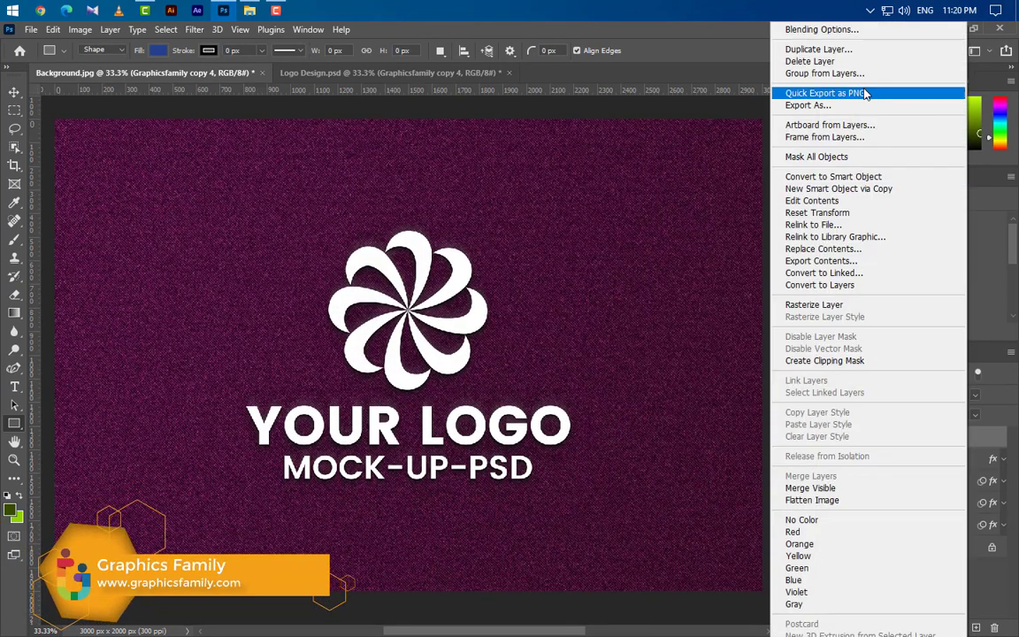
{"action": "left_click", "coordinate": [752, 30]}
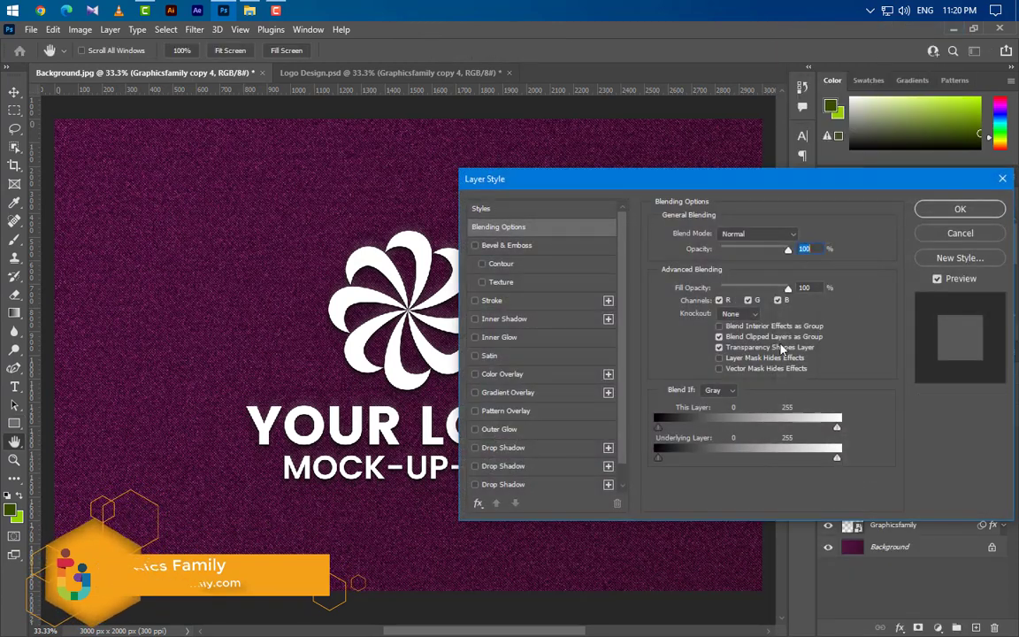
{"action": "left_click", "coordinate": [553, 248]}
{"action": "left_click", "coordinate": [768, 236]}
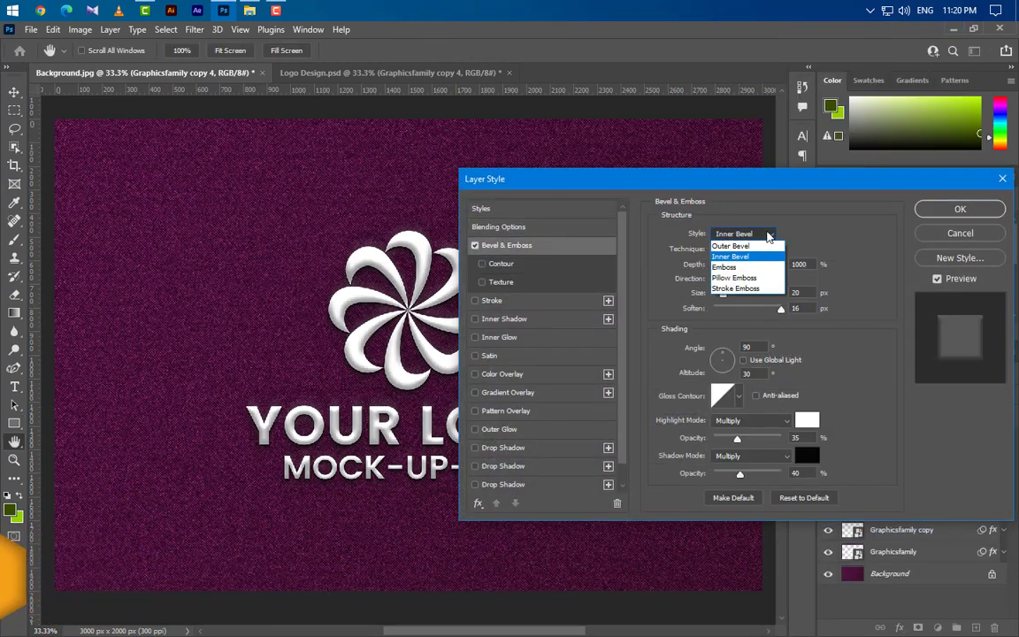
{"action": "left_click", "coordinate": [753, 258]}
{"action": "left_click", "coordinate": [750, 252]}
{"action": "left_click", "coordinate": [751, 263]}
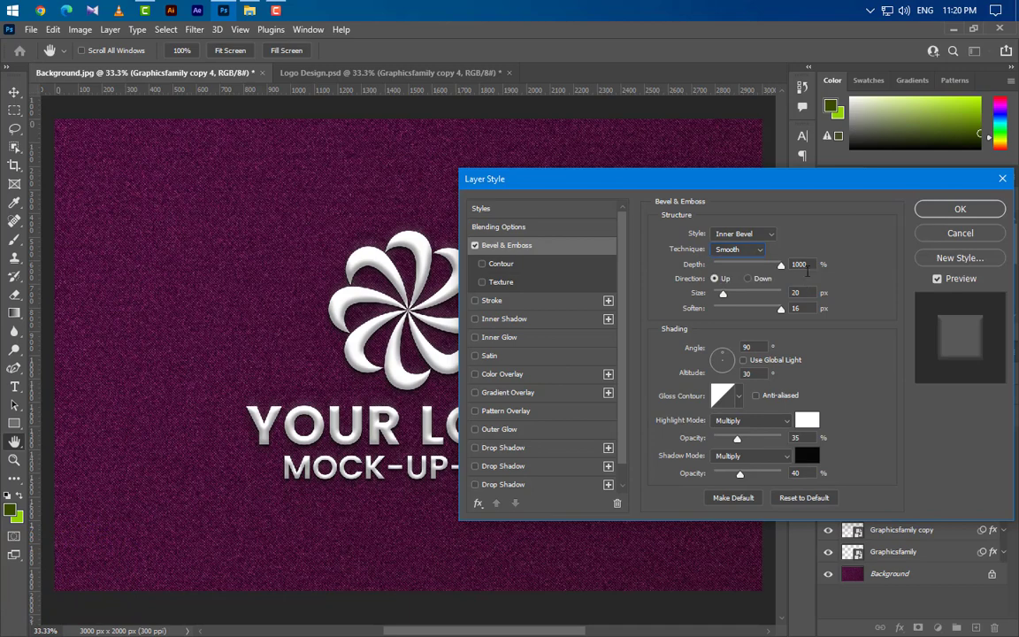
{"action": "left_click_drag", "start_coordinate": [806, 266], "coordinate": [780, 268]}
{"action": "double_click", "coordinate": [748, 348]}
{"action": "key", "text": "Tab"}
Set the bevel's highlight to Multiply with ffffff at 35% opacity and its shadow to Multiply with 050606 at 40% opacity.
{"action": "left_click", "coordinate": [808, 421]}
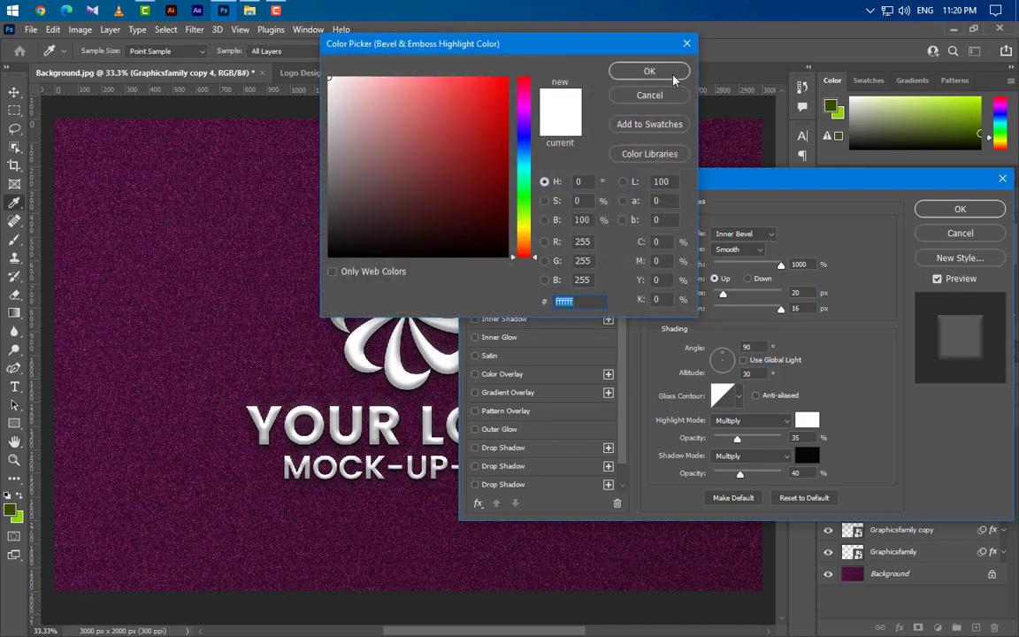
{"action": "left_click", "coordinate": [671, 73]}
{"action": "left_click", "coordinate": [768, 421]}
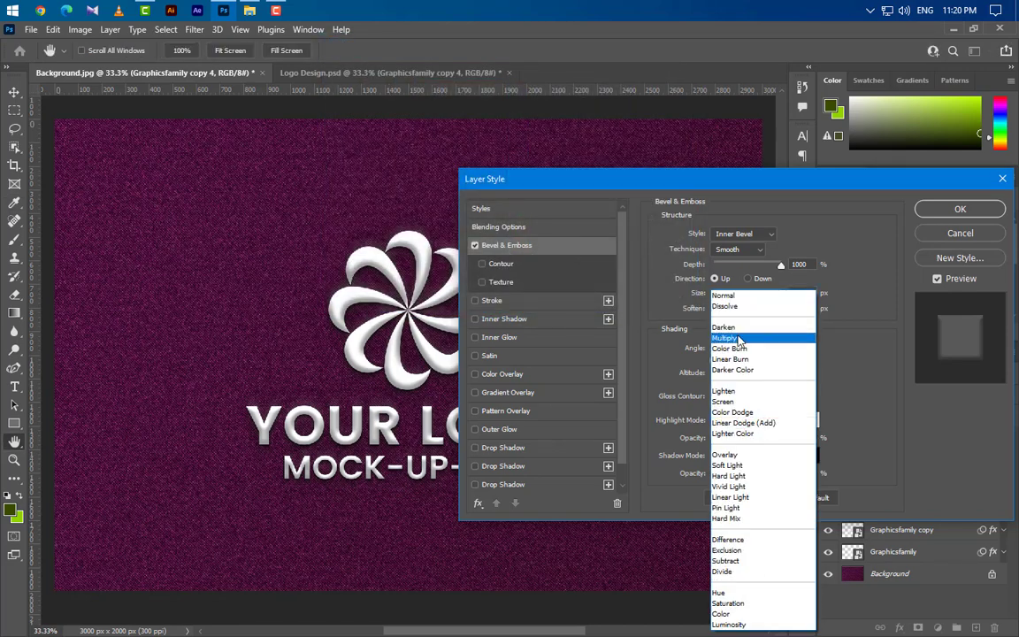
{"action": "left_click", "coordinate": [779, 335]}
{"action": "left_click", "coordinate": [752, 455]}
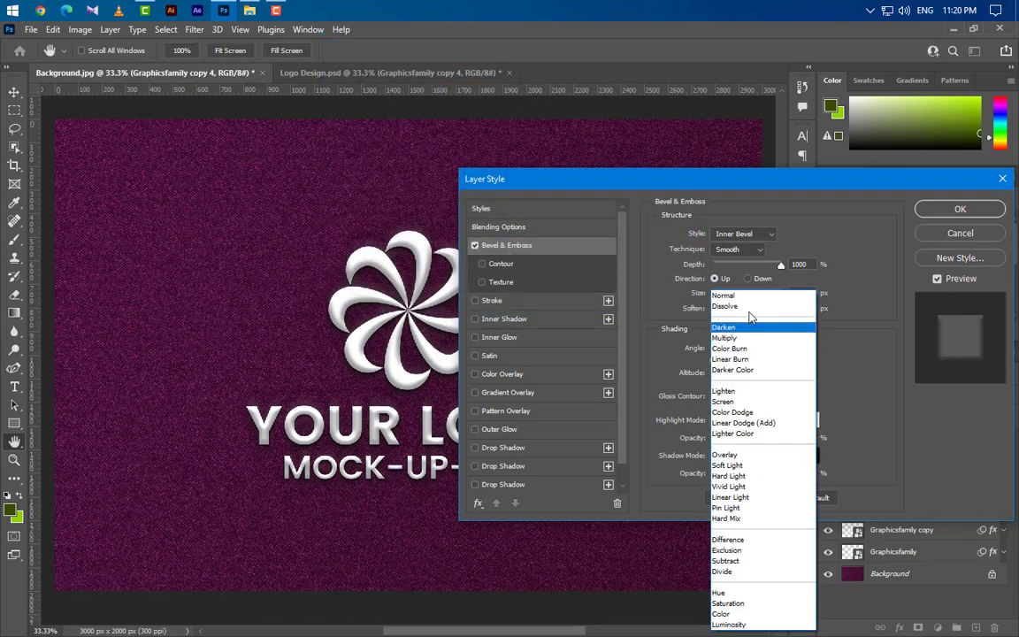
{"action": "left_click", "coordinate": [779, 334]}
{"action": "left_click", "coordinate": [807, 458]}
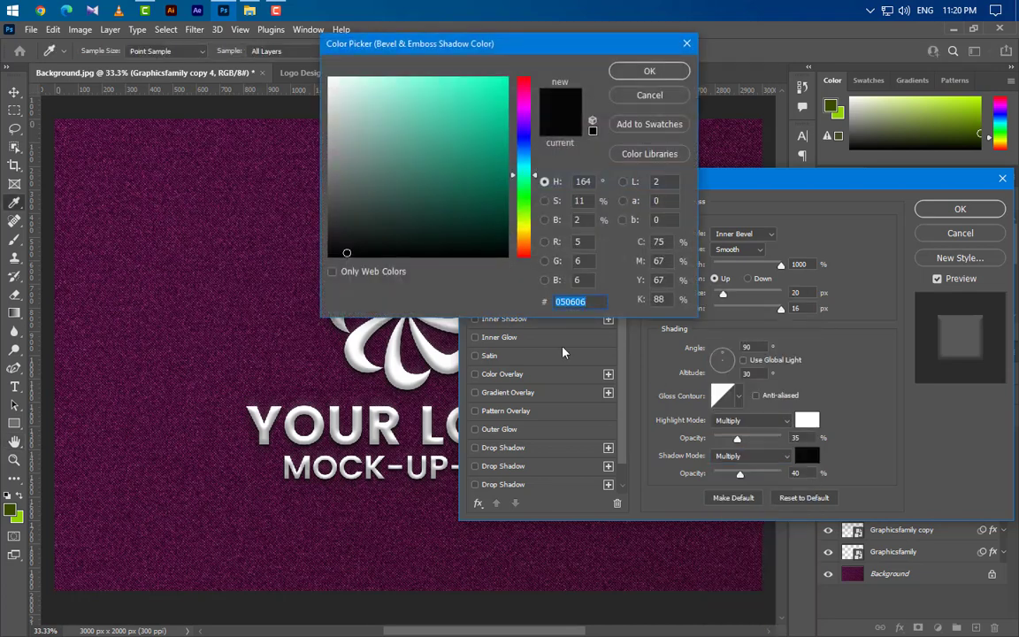
{"action": "left_click", "coordinate": [649, 71]}
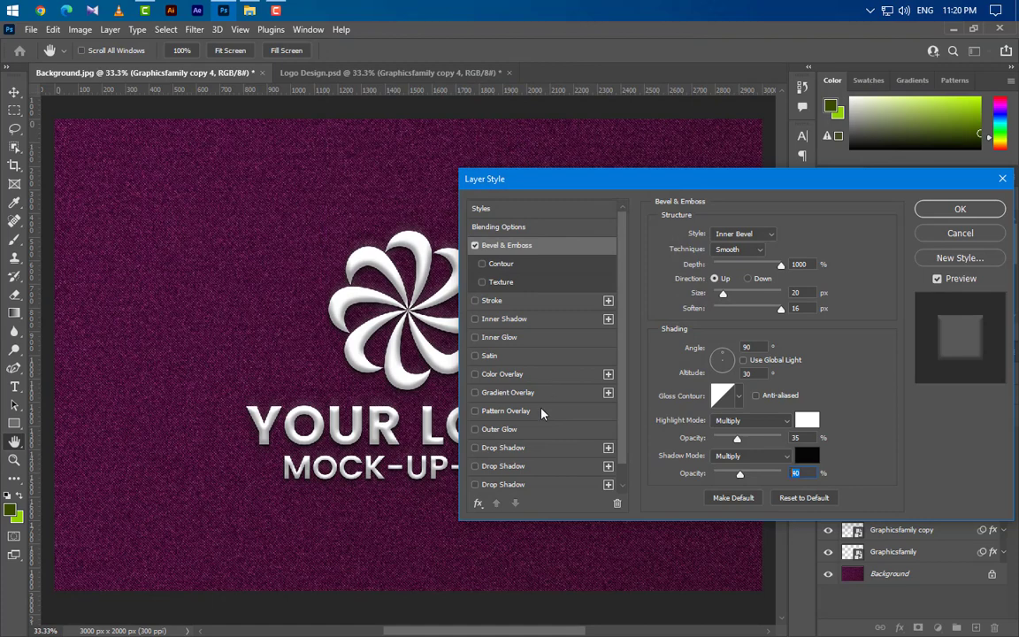
Add a gold-textured Pattern Overlay in Normal mode at 100% opacity and 65% scale, apply the style, and collapse the layer's effects.
{"action": "left_click", "coordinate": [506, 410]}
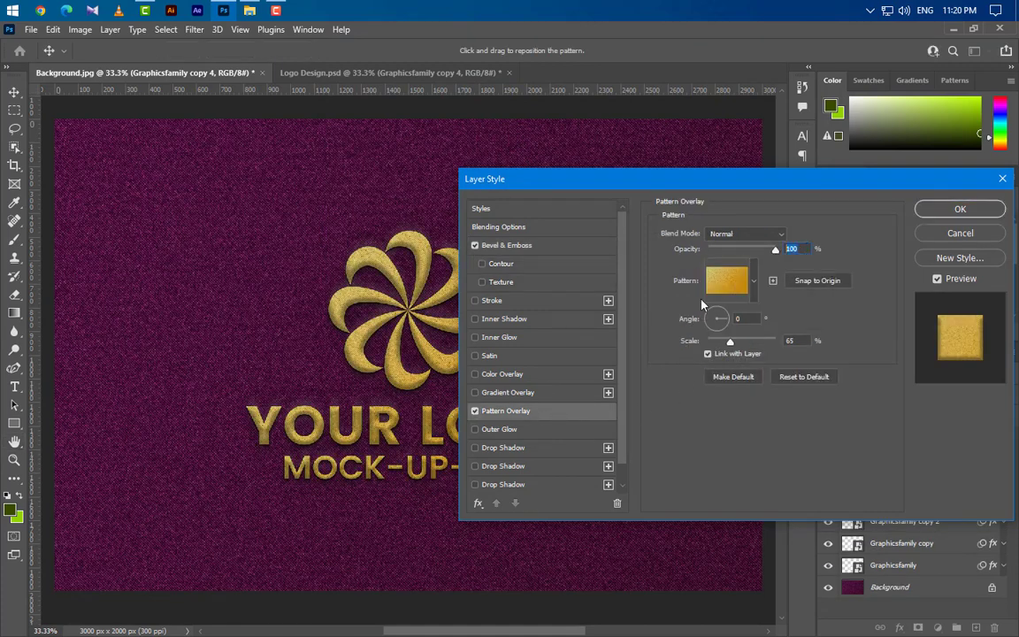
{"action": "key", "text": "Tab"}
{"action": "key", "text": "Return"}
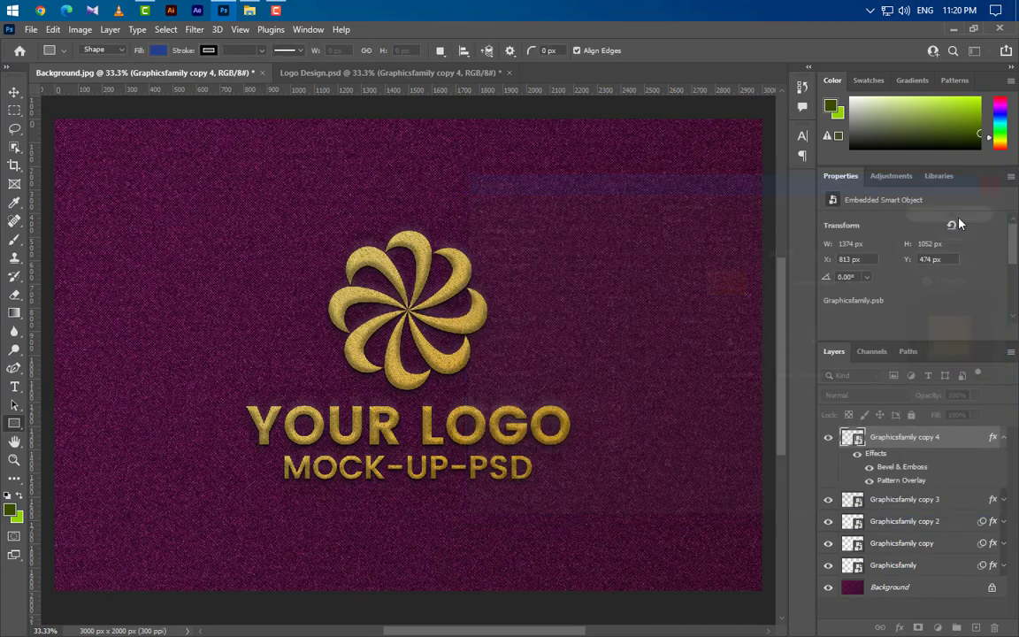
{"action": "left_click", "coordinate": [1004, 437]}
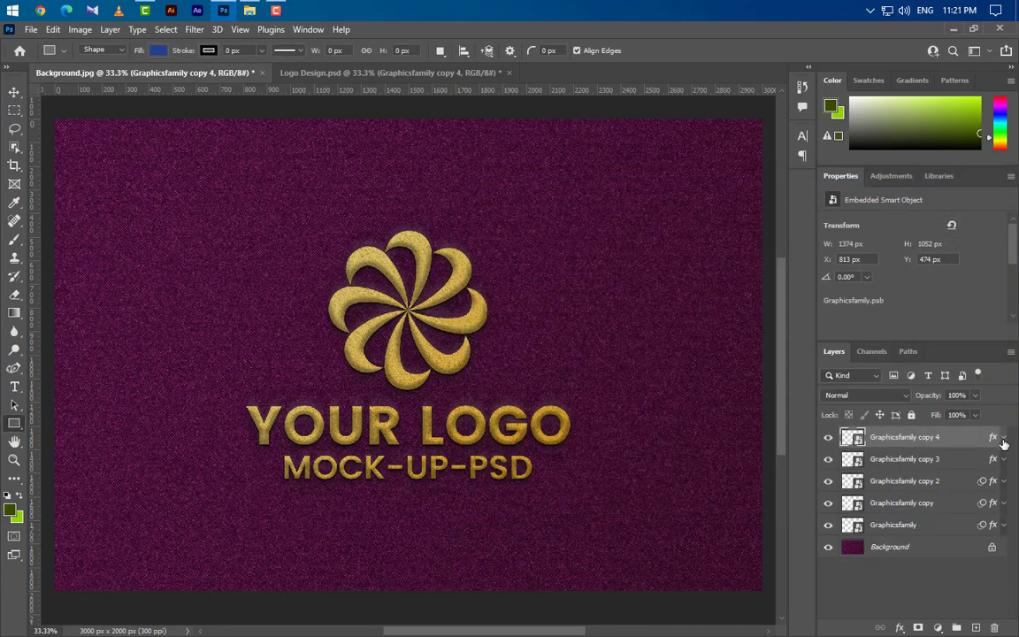
Duplicate Graphicsfamily copy 4 as Graphicsfamily copy 5 and remove the new copy's layer style.
{"action": "right_click", "coordinate": [964, 437]}
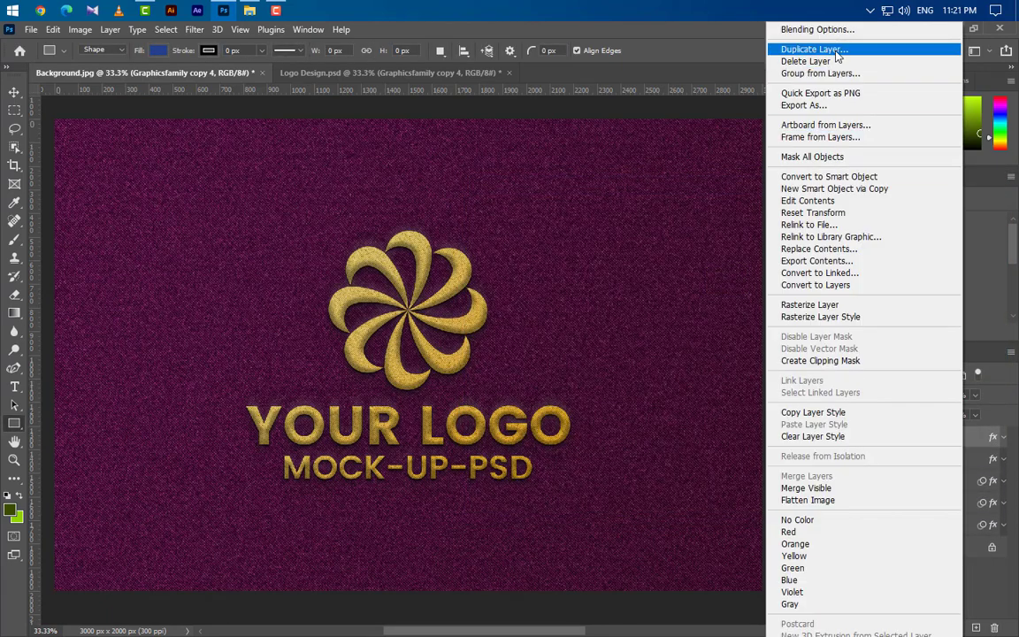
{"action": "left_click", "coordinate": [814, 49]}
{"action": "left_click", "coordinate": [615, 192]}
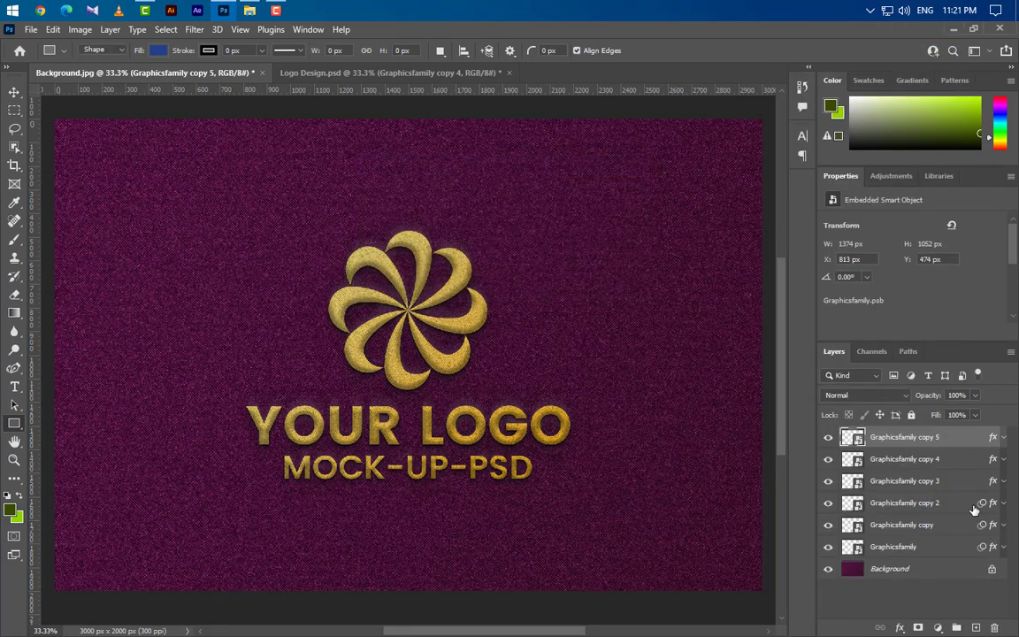
{"action": "left_click_drag", "start_coordinate": [993, 440], "coordinate": [994, 628]}
Reduce the fill of Graphicsfamily copy 5 to its minimum, set its opacity to 0%, and hide the layer.
{"action": "left_click", "coordinate": [975, 416]}
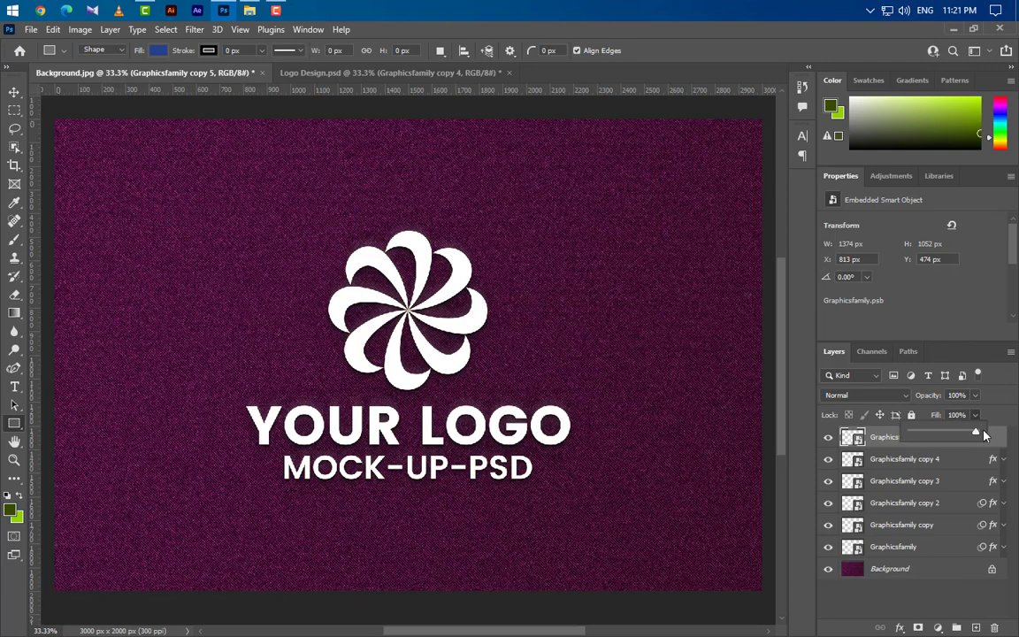
{"action": "left_click_drag", "start_coordinate": [977, 432], "coordinate": [852, 439]}
{"action": "left_click", "coordinate": [976, 397]}
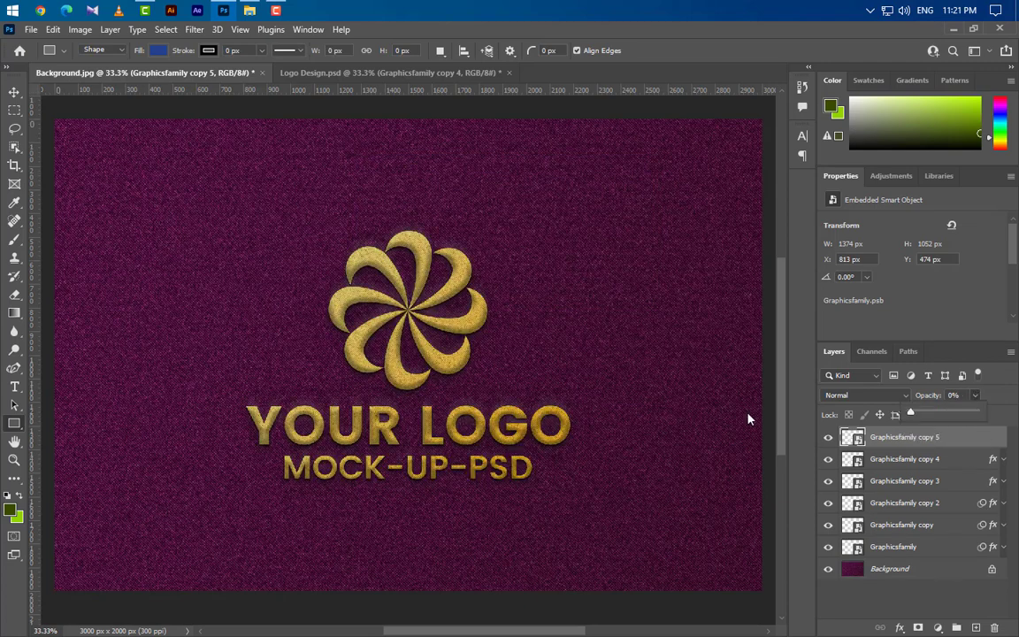
{"action": "left_click", "coordinate": [828, 437]}
Add a Gradient fill layer above Graphicsfamily copy 4 and make the gradient's starting stop black with 80% opacity.
{"action": "left_click", "coordinate": [962, 460]}
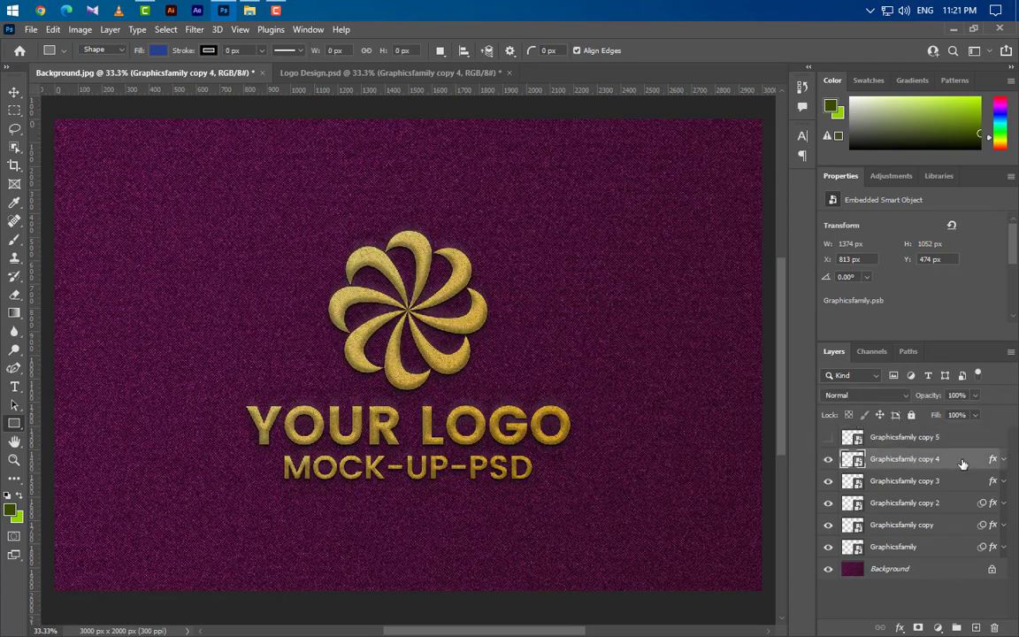
{"action": "key", "text": "v"}
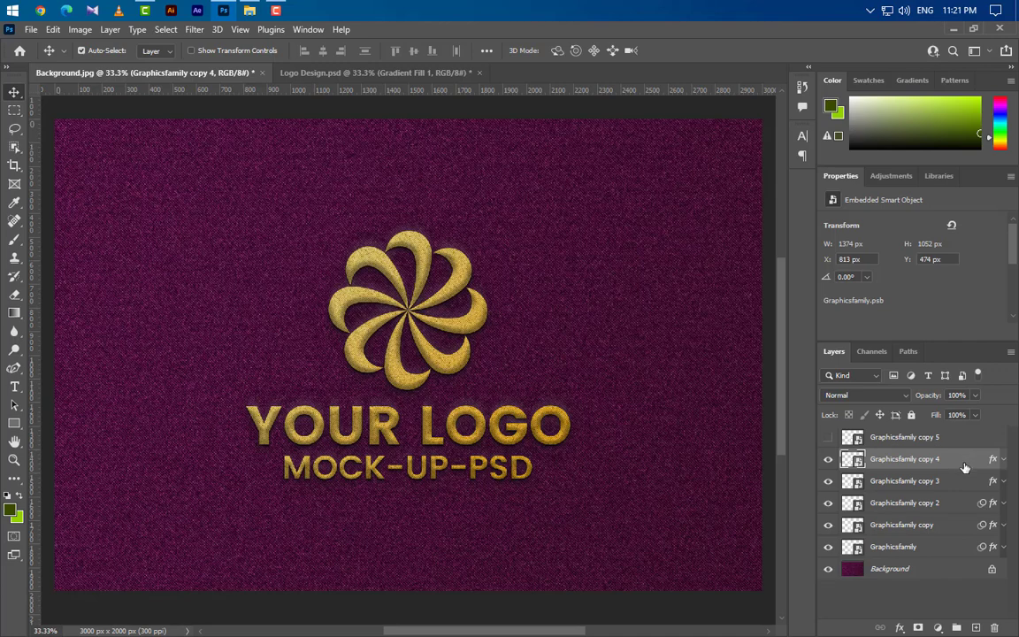
{"action": "left_click", "coordinate": [938, 627]}
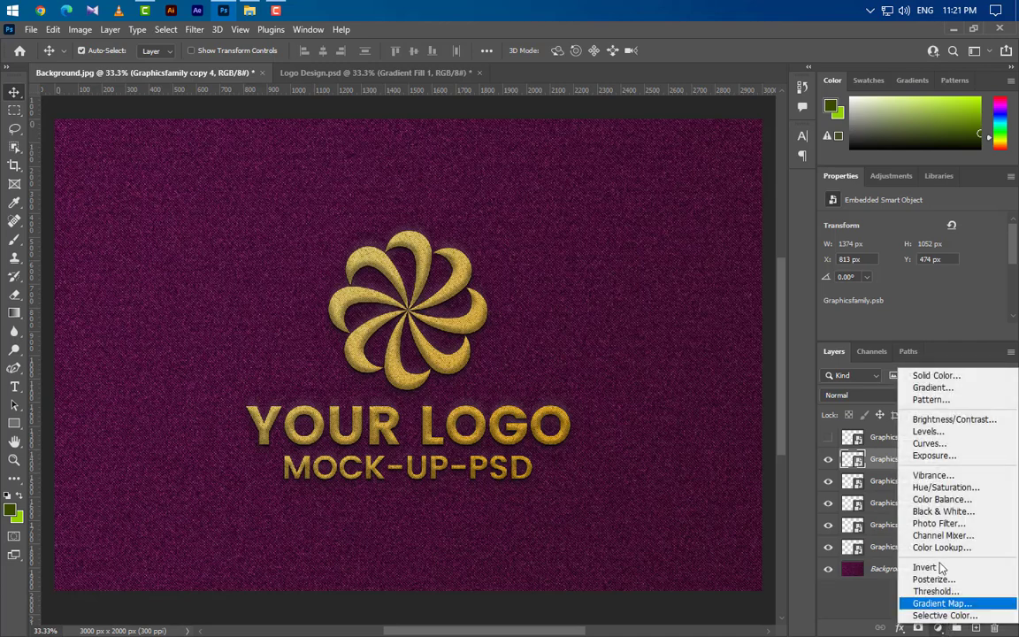
{"action": "left_click", "coordinate": [933, 387]}
{"action": "left_click", "coordinate": [473, 173]}
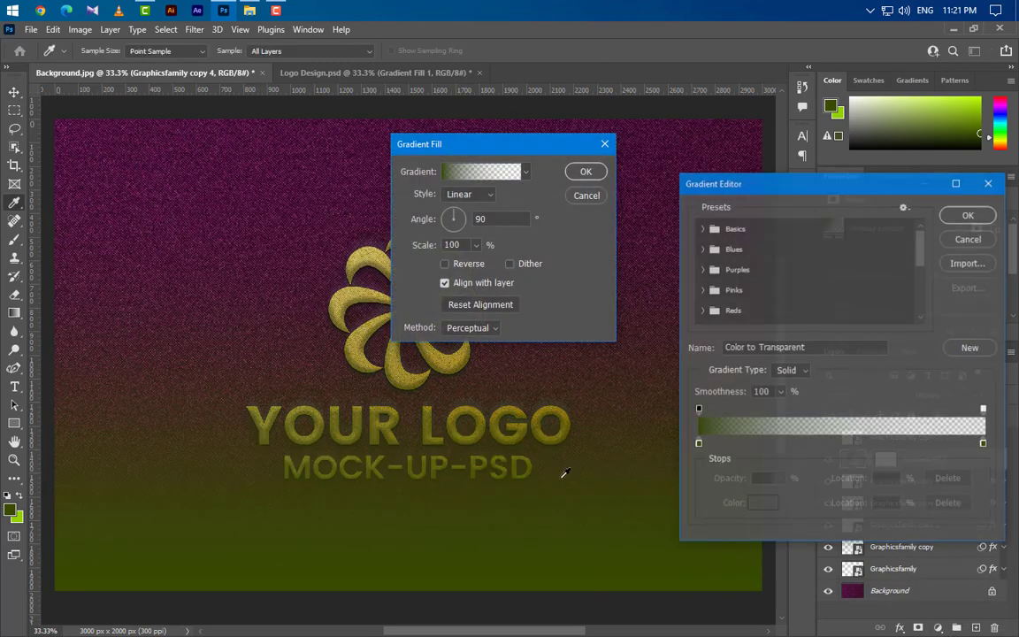
{"action": "double_click", "coordinate": [698, 444]}
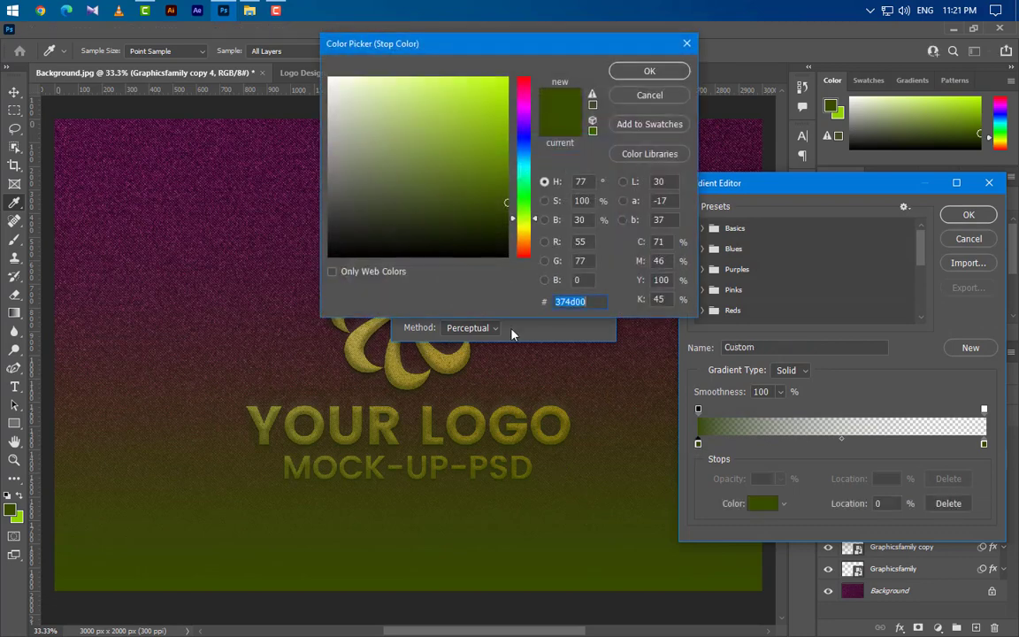
{"action": "left_click_drag", "start_coordinate": [376, 230], "coordinate": [329, 256]}
{"action": "left_click", "coordinate": [650, 71]}
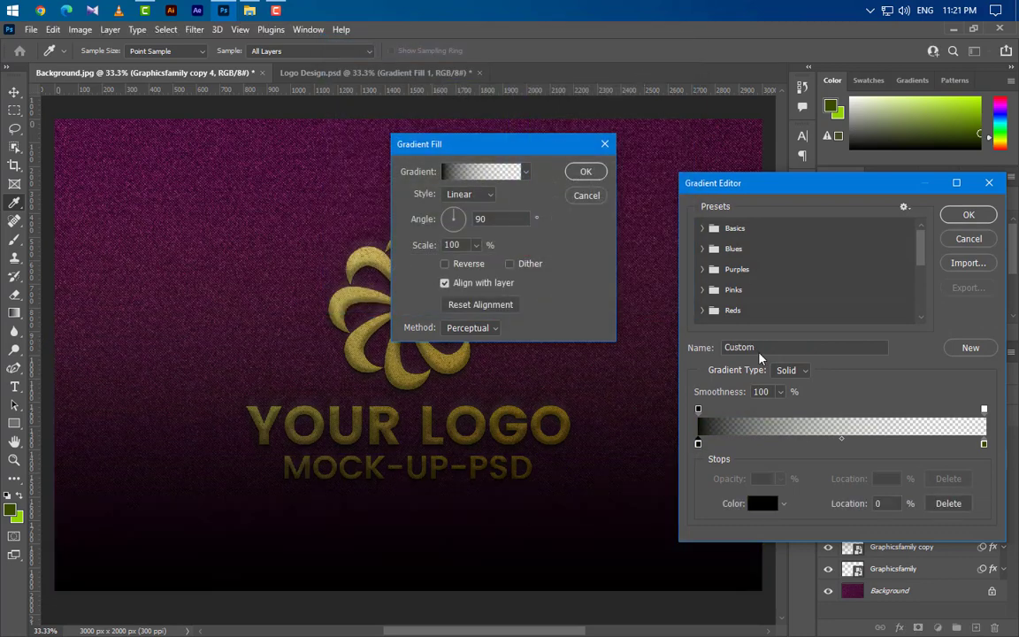
{"action": "left_click", "coordinate": [698, 410]}
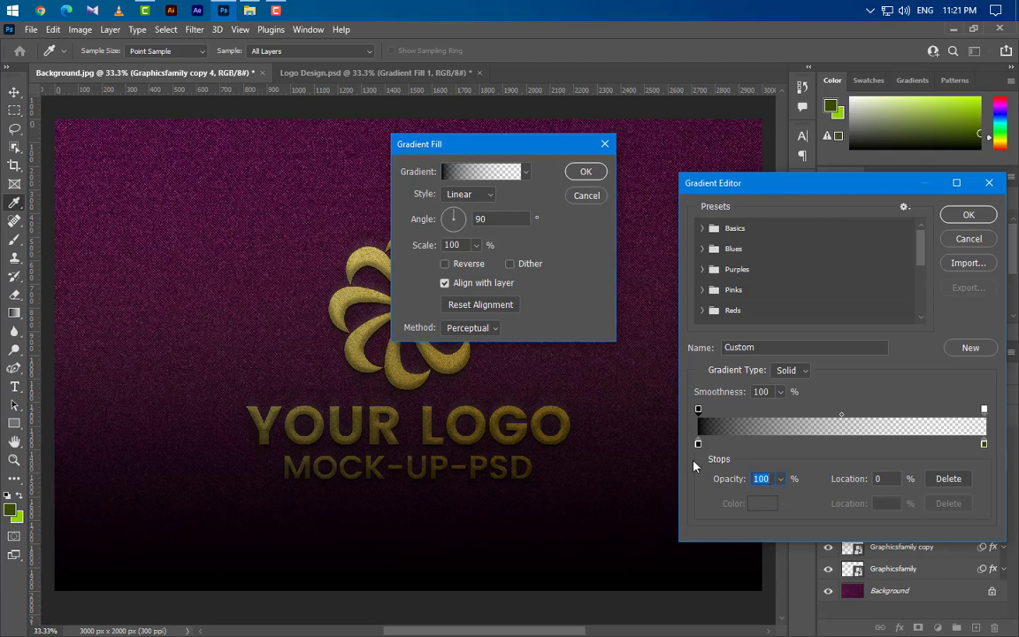
{"action": "type", "text": "80"}
Make the gradient's end color stop ffffff at location 85%, raise the end opacity stop to 100%, and accept the gradient.
{"action": "double_click", "coordinate": [983, 444]}
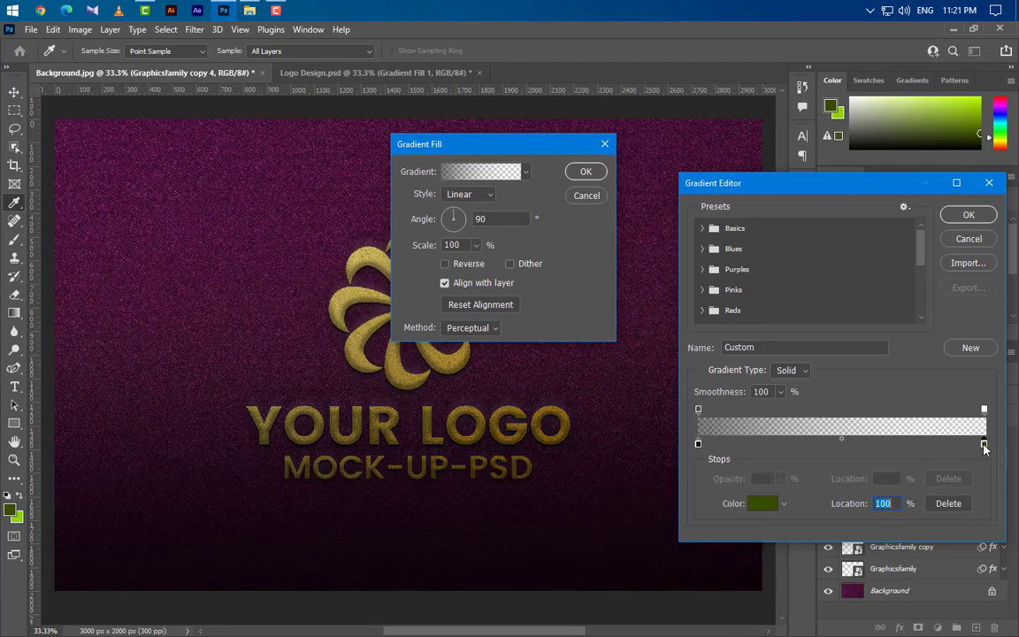
{"action": "type", "text": "ffffff"}
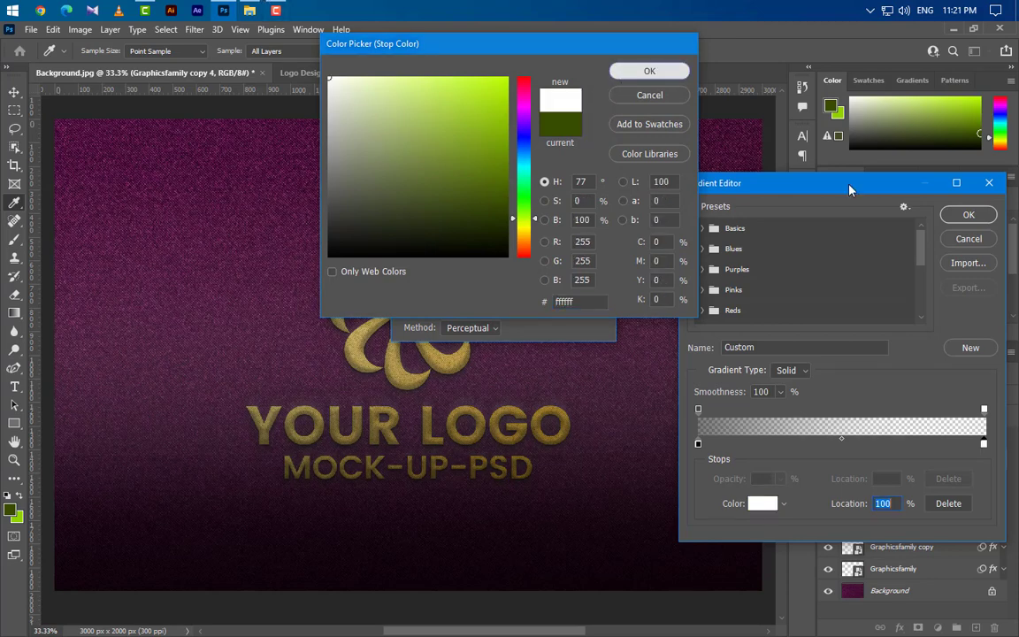
{"action": "left_click", "coordinate": [649, 71]}
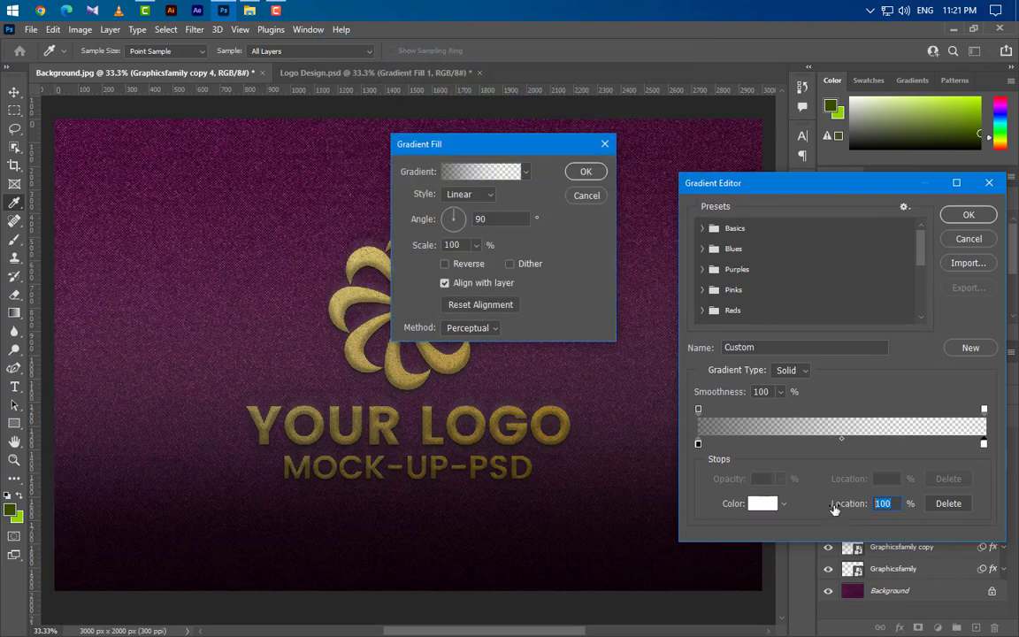
{"action": "type", "text": "85"}
{"action": "left_click", "coordinate": [984, 411]}
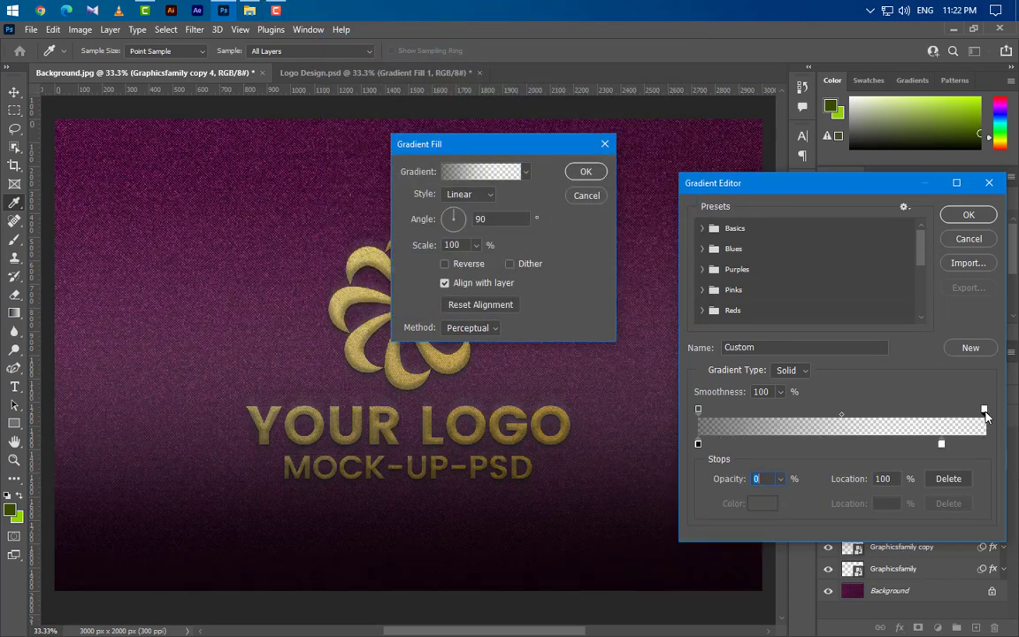
{"action": "left_click", "coordinate": [779, 479]}
{"action": "left_click_drag", "start_coordinate": [781, 499], "coordinate": [848, 499]}
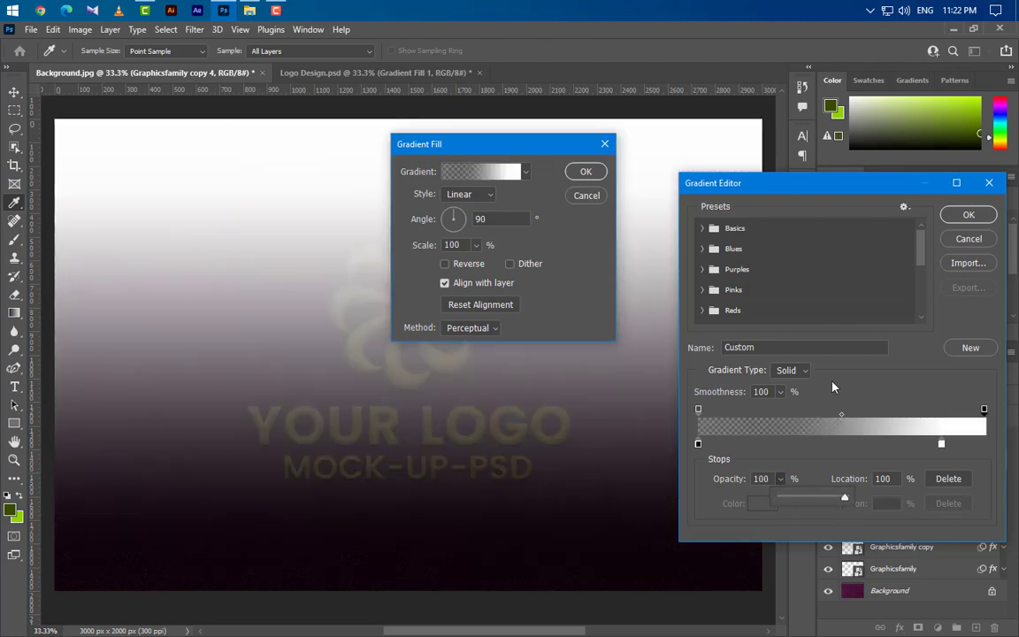
{"action": "left_click", "coordinate": [969, 215]}
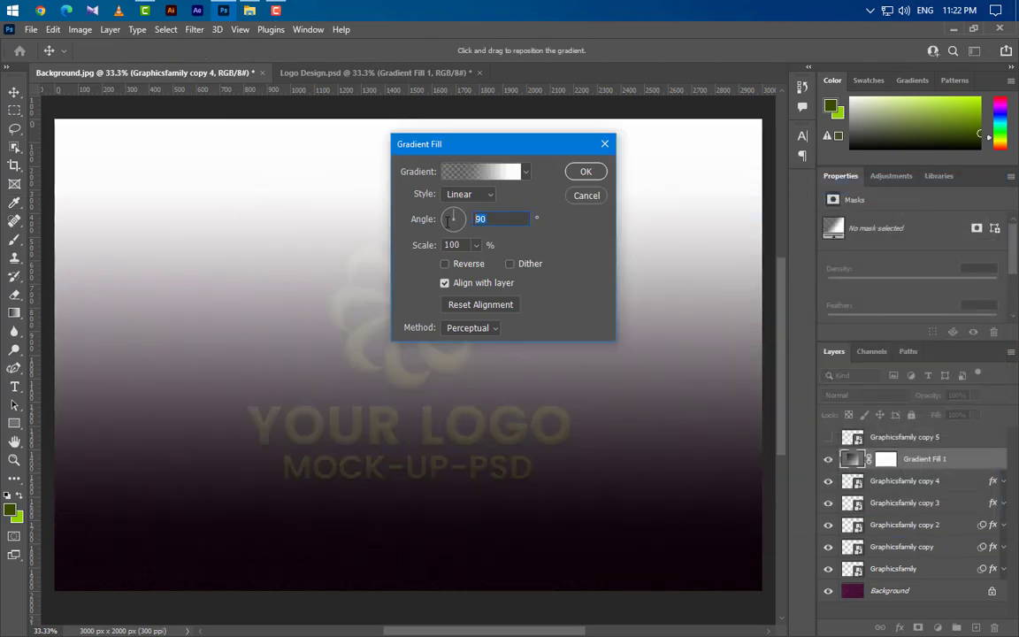
Set the gradient fill's scale to 150%, apply it, and blend the layer in Soft Light mode at 50% opacity.
{"action": "key", "text": "Tab"}
{"action": "type", "text": "150"}
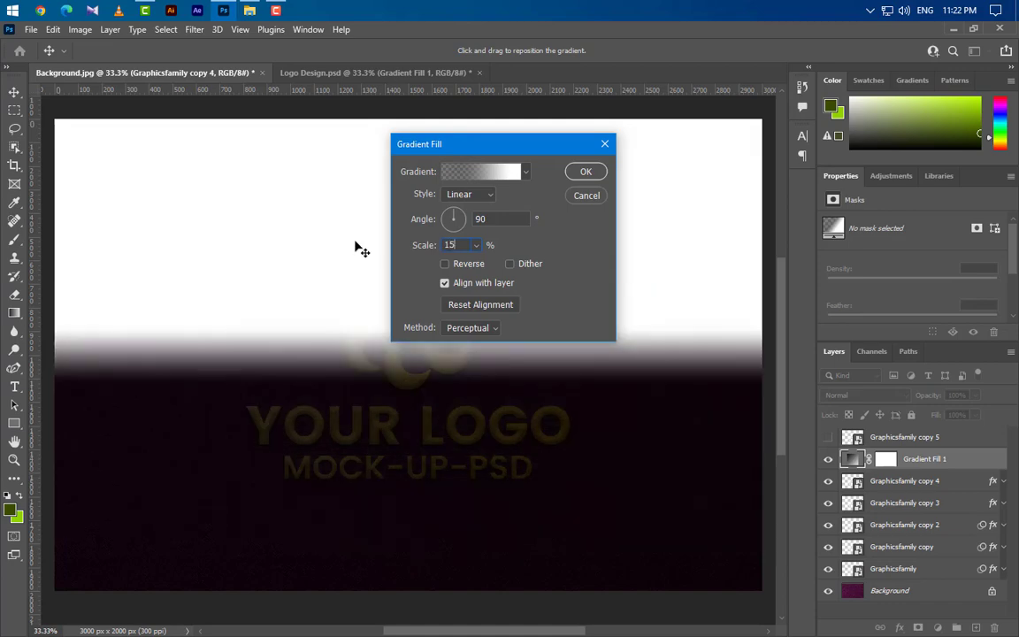
{"action": "left_click", "coordinate": [585, 171]}
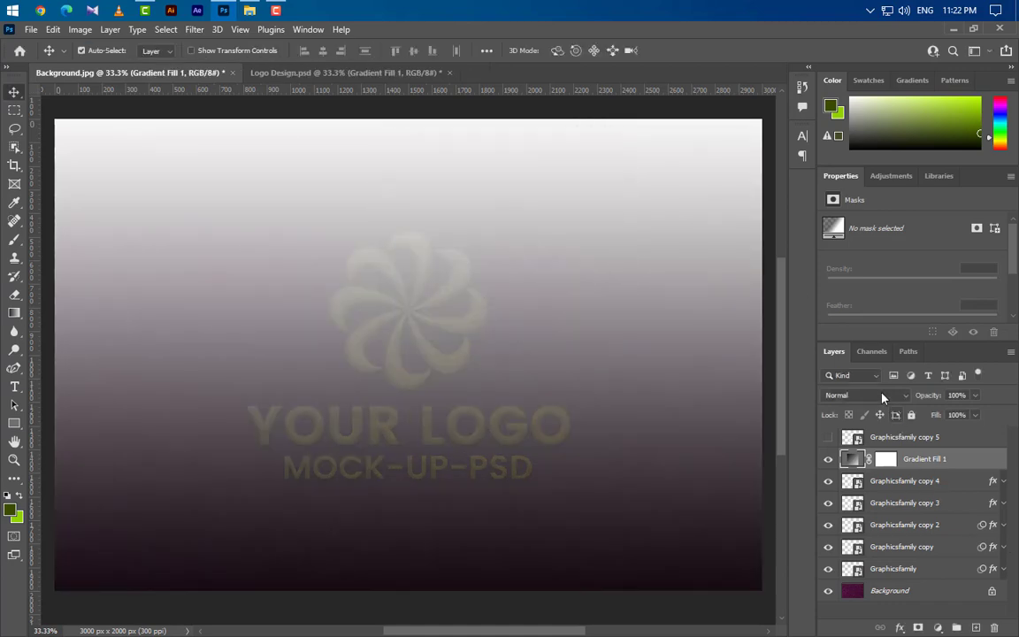
{"action": "left_click", "coordinate": [867, 395]}
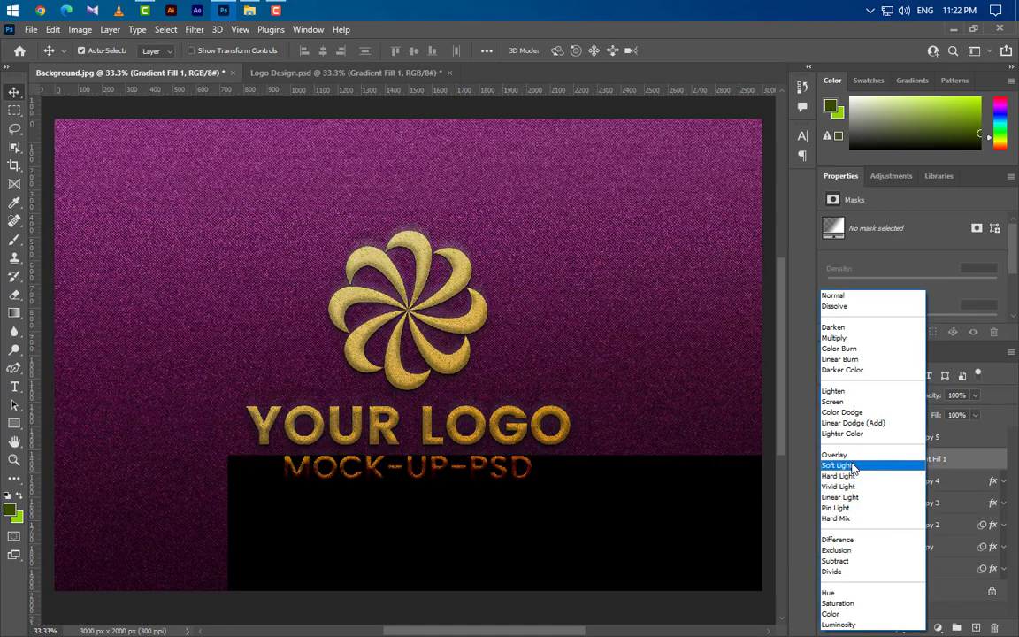
{"action": "left_click", "coordinate": [853, 465]}
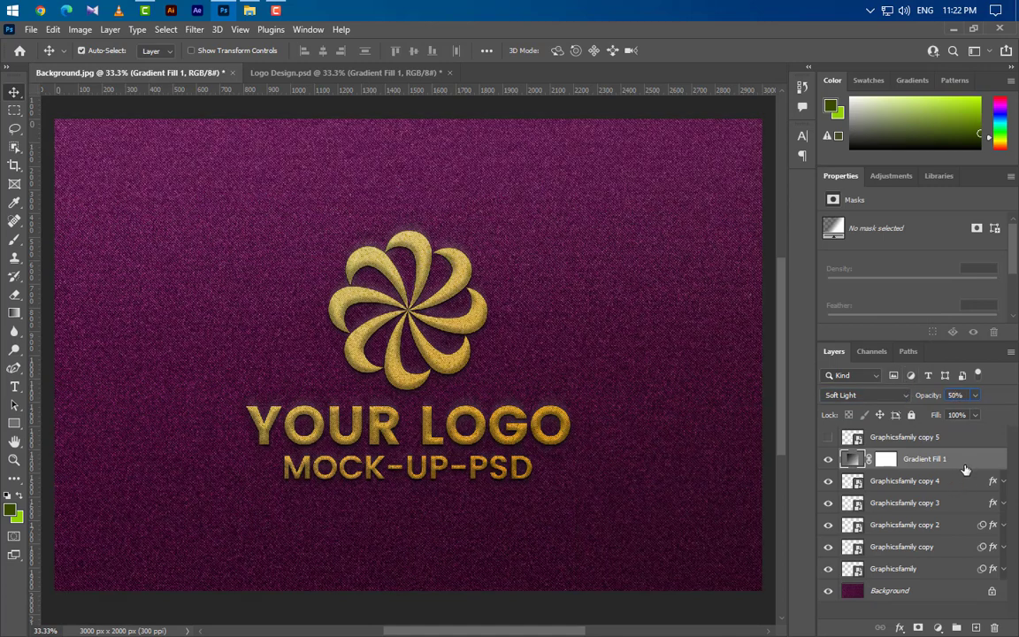
Duplicate the Gradient Fill 1 layer as Gradient Fill 1 copy within Background.jpg.
{"action": "right_click", "coordinate": [962, 460]}
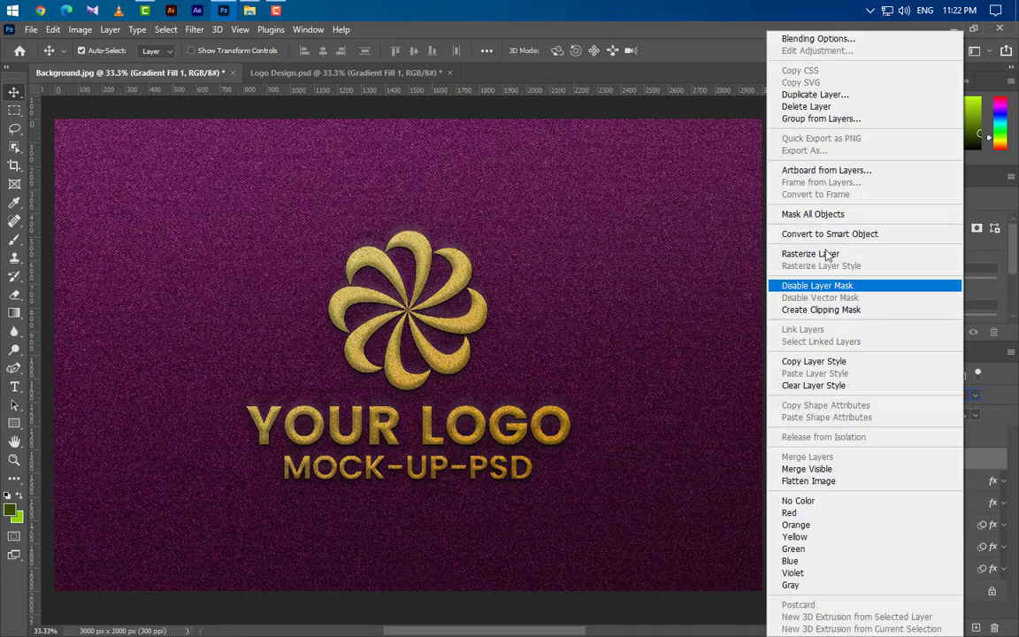
{"action": "left_click", "coordinate": [814, 94]}
{"action": "left_click", "coordinate": [626, 189]}
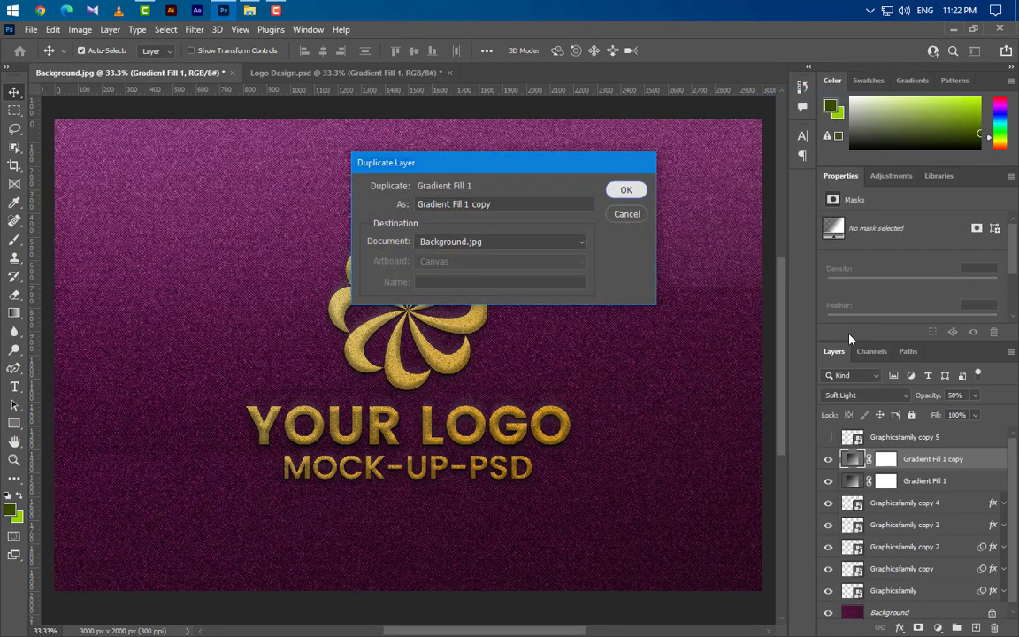
Set the Gradient Fill 1 copy's angle to 145° and lower the layer's opacity to 35%.
{"action": "double_click", "coordinate": [852, 461]}
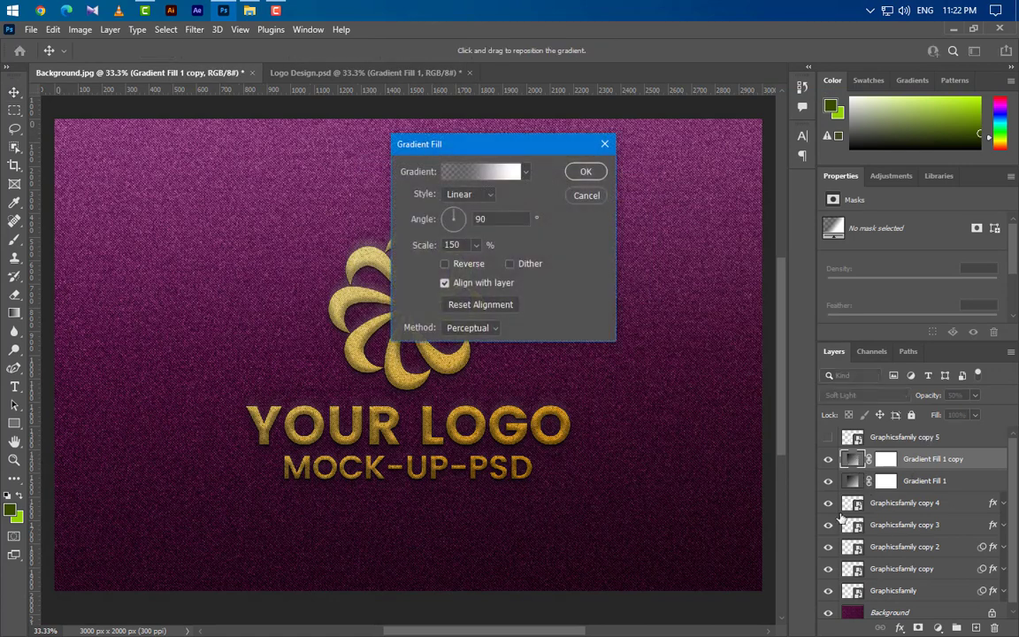
{"action": "type", "text": "145"}
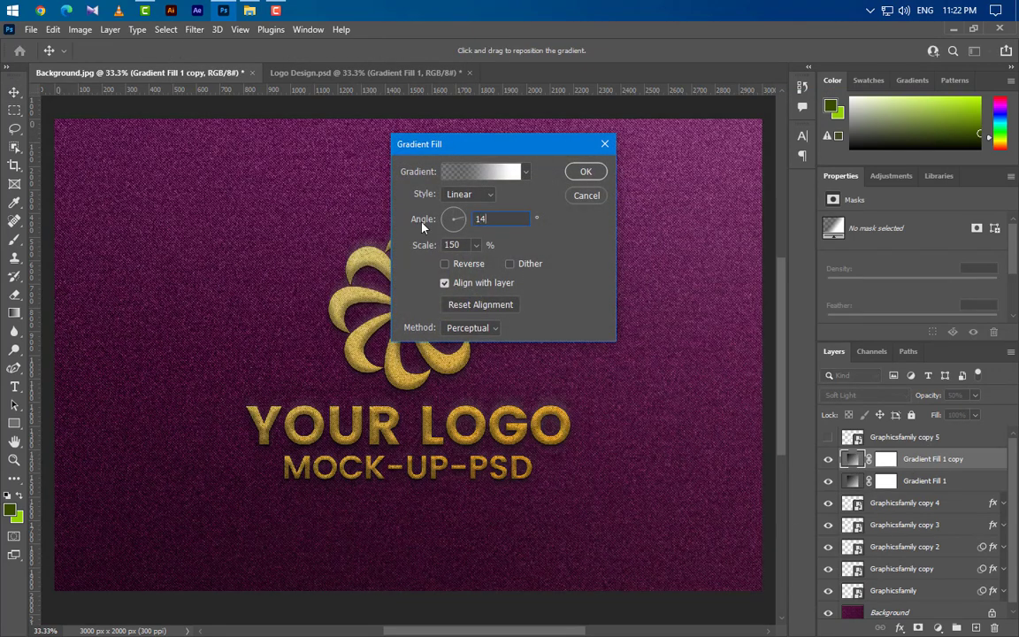
{"action": "left_click", "coordinate": [586, 173]}
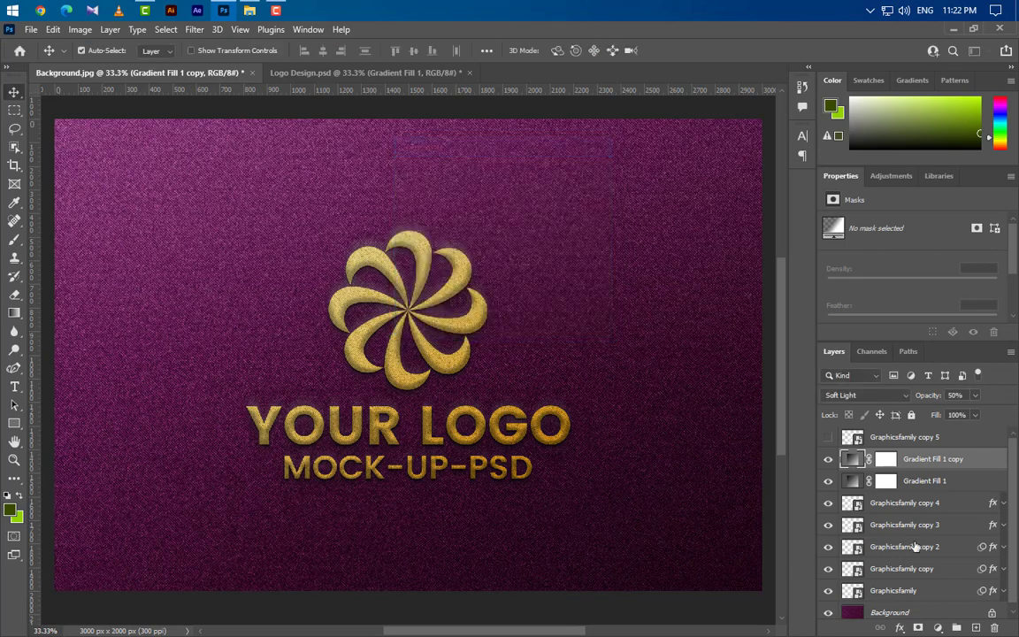
{"action": "type", "text": "35"}
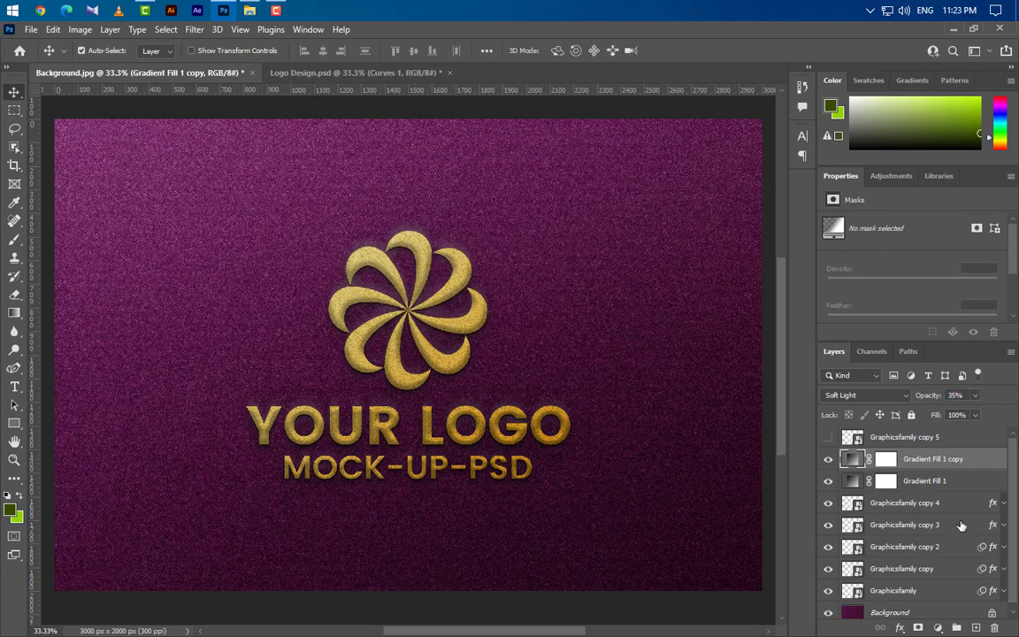
Add a Curves adjustment above Gradient Fill 1 copy and set its RGB black point input to 8 and white point input to 245.
{"action": "left_click", "coordinate": [939, 628]}
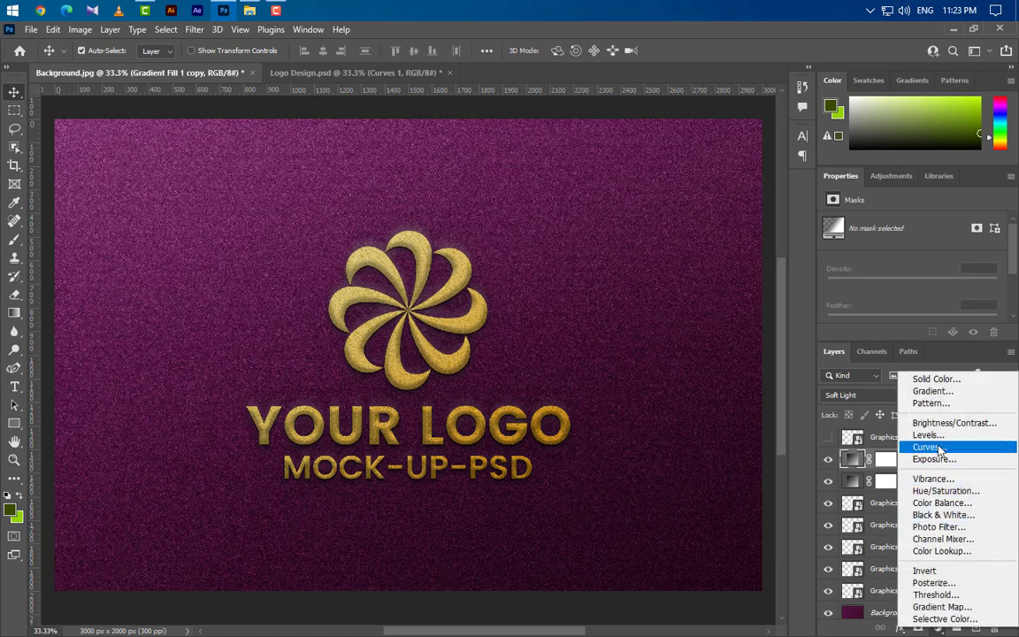
{"action": "left_click", "coordinate": [940, 449]}
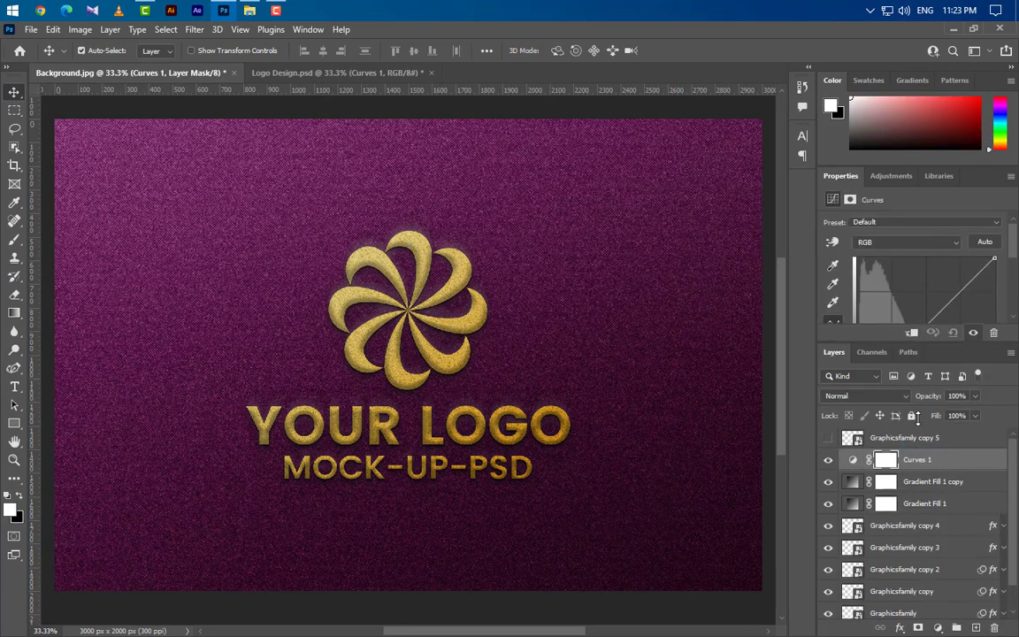
{"action": "left_click_drag", "start_coordinate": [912, 343], "coordinate": [911, 475]}
{"action": "left_click_drag", "start_coordinate": [858, 409], "coordinate": [859, 408]}
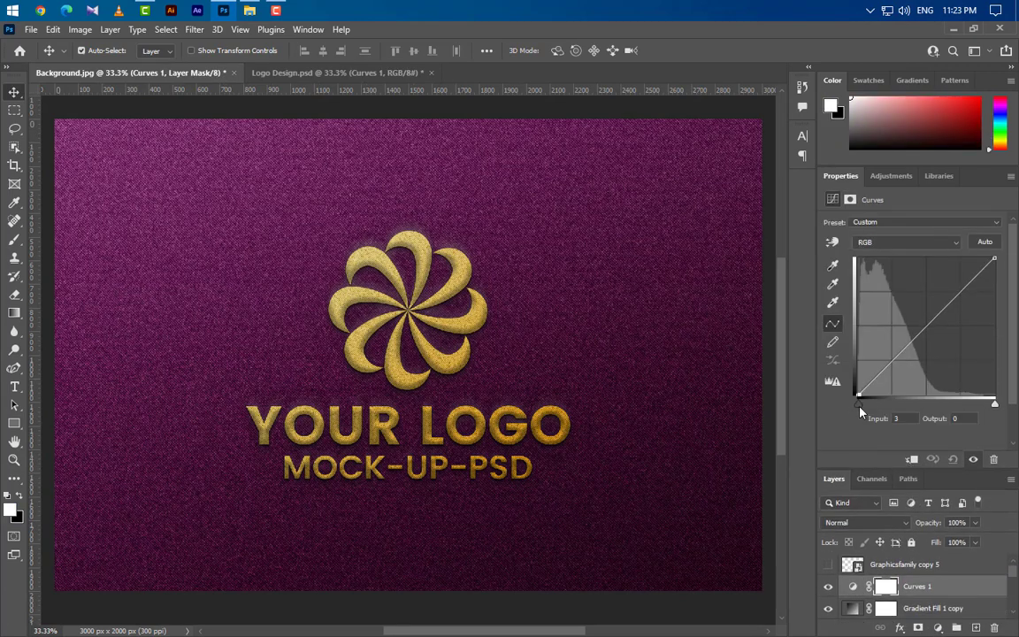
{"action": "type", "text": "8"}
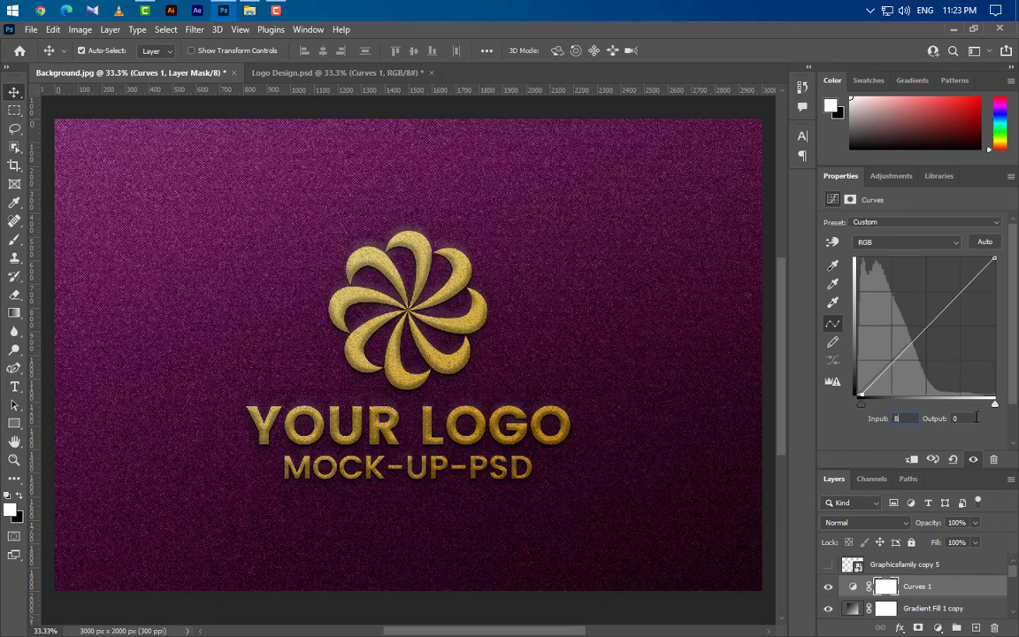
{"action": "left_click", "coordinate": [995, 405]}
{"action": "type", "text": "245"}
In the Curves adjustment's Blue channel, set the white point input to 245.
{"action": "left_click", "coordinate": [907, 241]}
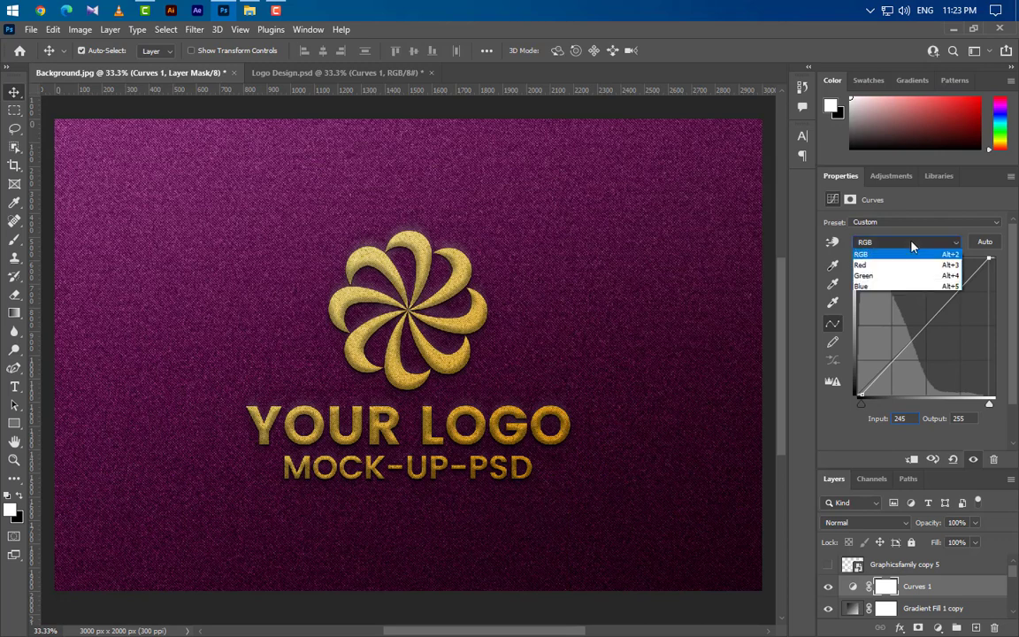
{"action": "left_click", "coordinate": [900, 288]}
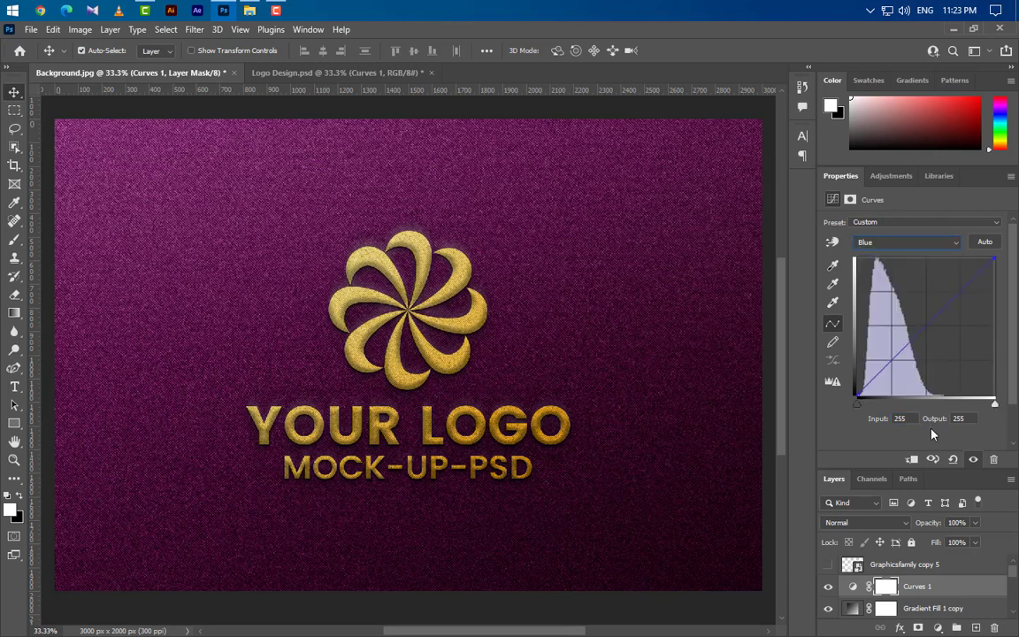
{"action": "left_click", "coordinate": [899, 418]}
{"action": "type", "text": "245"}
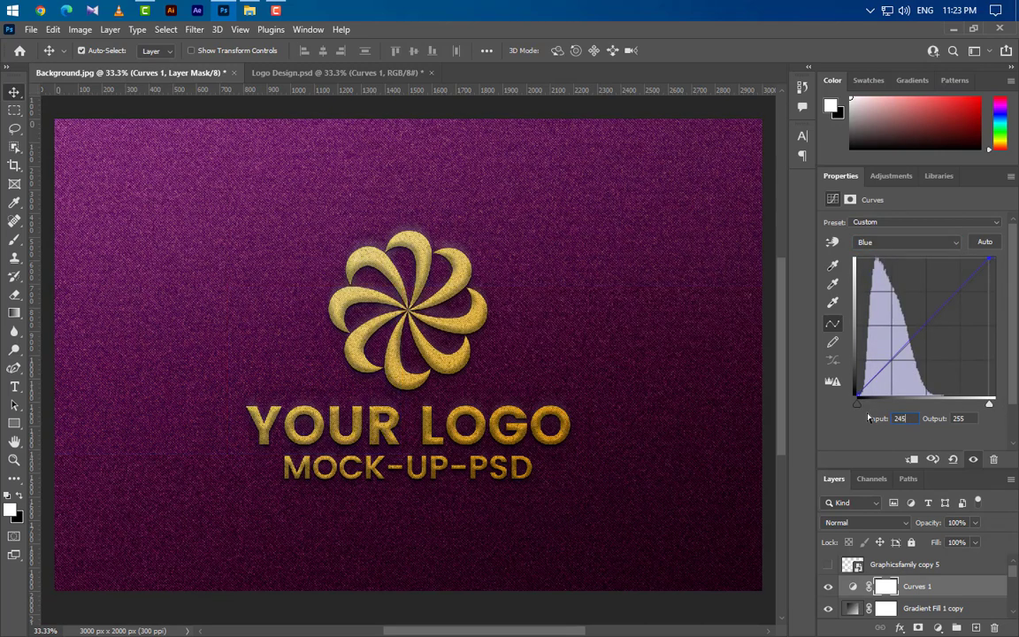
{"action": "scroll", "coordinate": [849, 527], "scroll_direction": "down", "scroll_amount": 2}
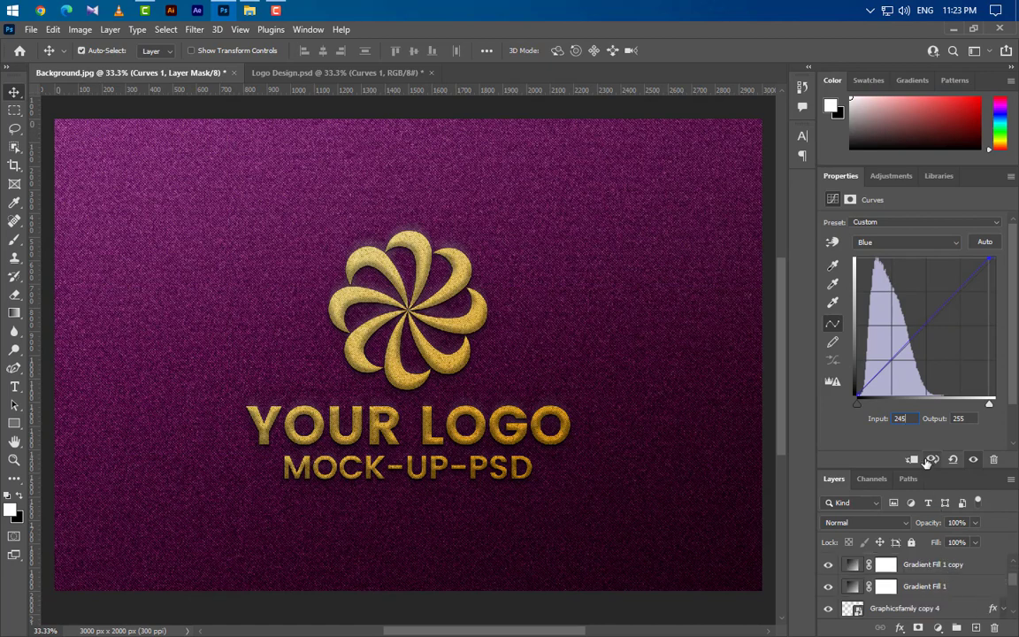
{"action": "left_click_drag", "start_coordinate": [916, 471], "coordinate": [919, 227]}
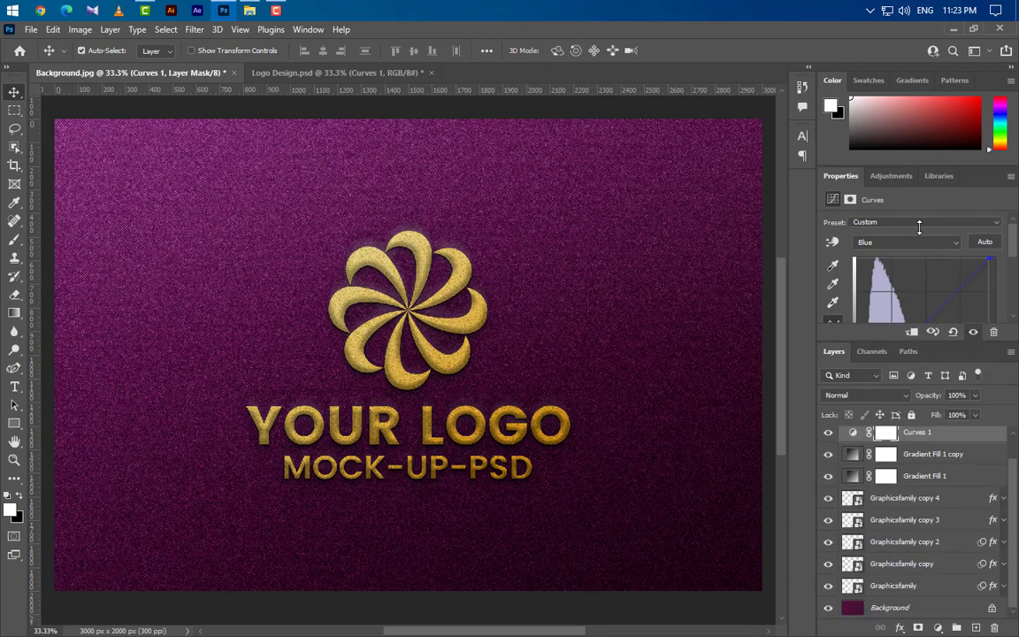
Make the hidden Graphicsfamily copy 5 layer visible and rename it [ YOUR LOGO HERE ].
{"action": "scroll", "coordinate": [918, 511], "scroll_direction": "up", "scroll_amount": 1}
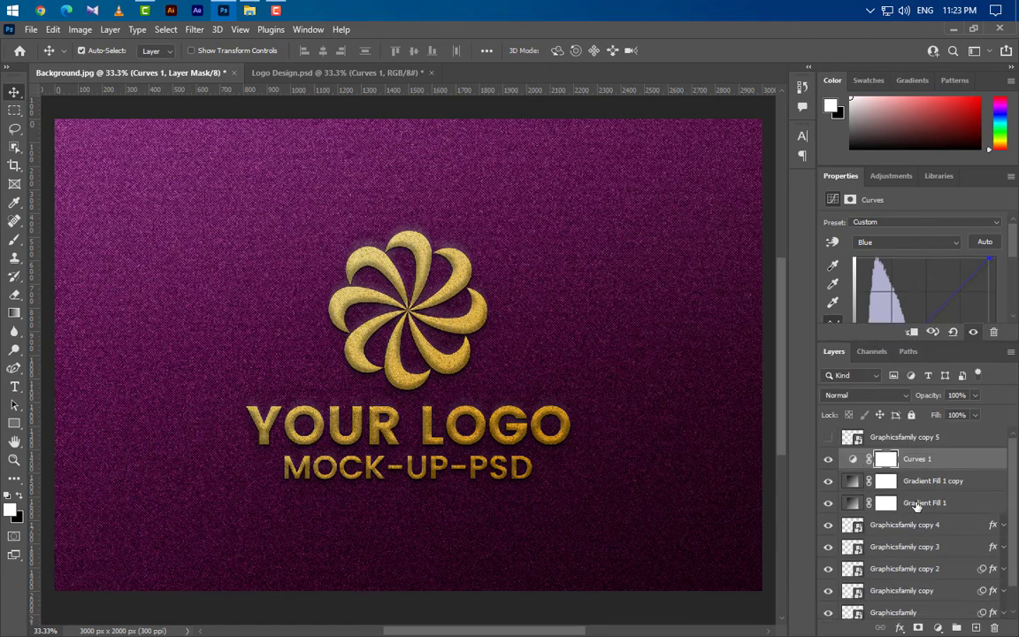
{"action": "left_click", "coordinate": [936, 445]}
{"action": "left_click", "coordinate": [828, 438]}
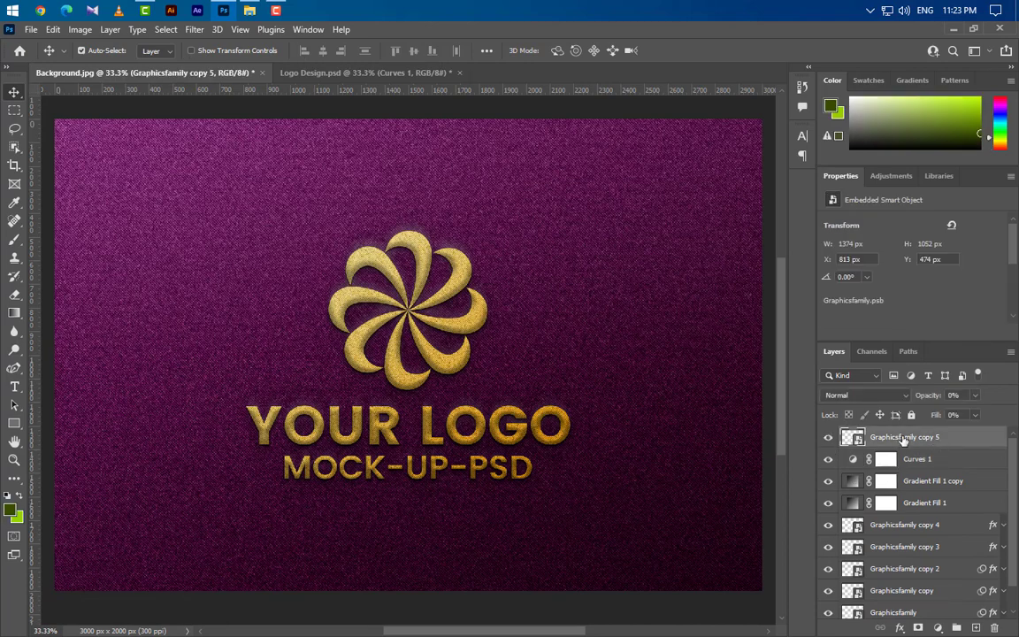
{"action": "double_click", "coordinate": [902, 437]}
{"action": "type", "text": "f"}
{"action": "key", "text": "Return"}
Open the [ YOUR LOGO HERE ] smart object's contents and copy the Logo Design PSD layer into it from Logo Design.psd.
{"action": "double_click", "coordinate": [854, 438]}
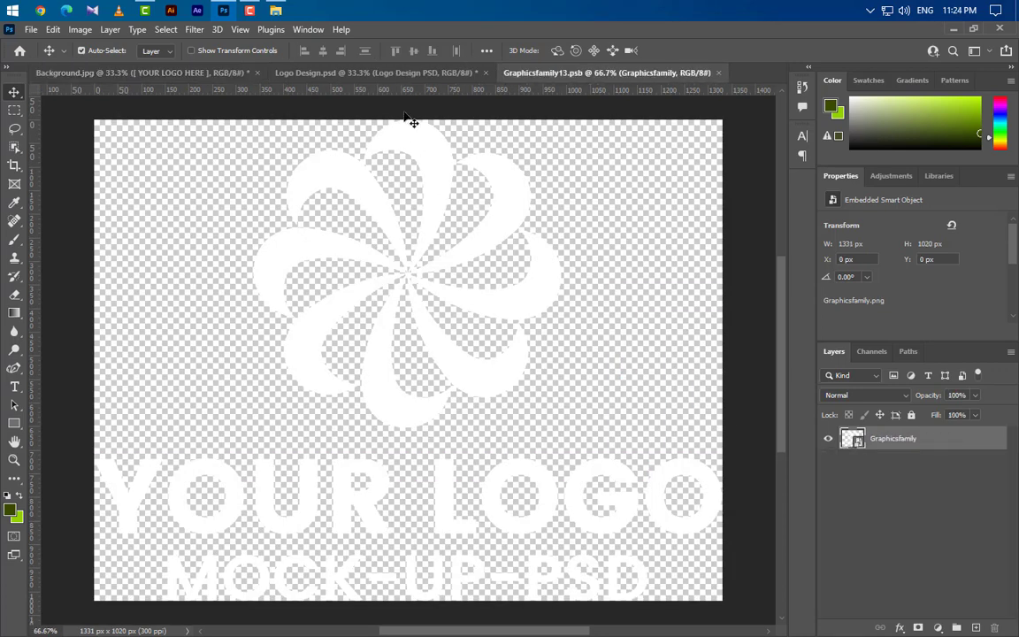
{"action": "left_click", "coordinate": [365, 72]}
{"action": "left_click_drag", "start_coordinate": [511, 383], "coordinate": [477, 361]}
Scale the Logo Design PSD layer to 12.24%, center it to fit the canvas height, and apply the transform.
{"action": "scroll", "coordinate": [478, 364], "scroll_direction": "down", "scroll_amount": 5}
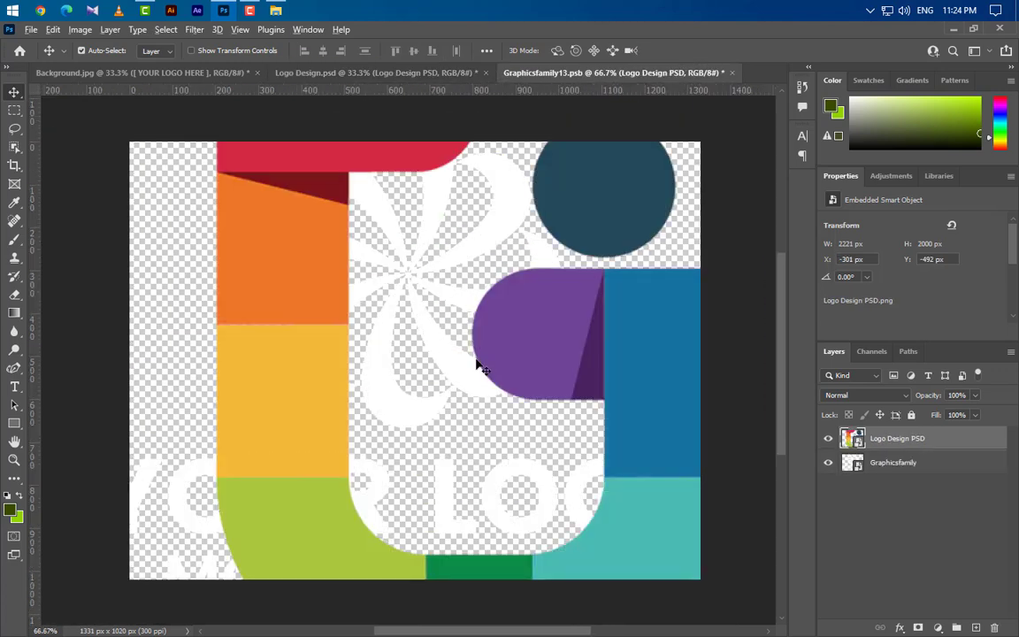
{"action": "key", "text": "ctrl+t"}
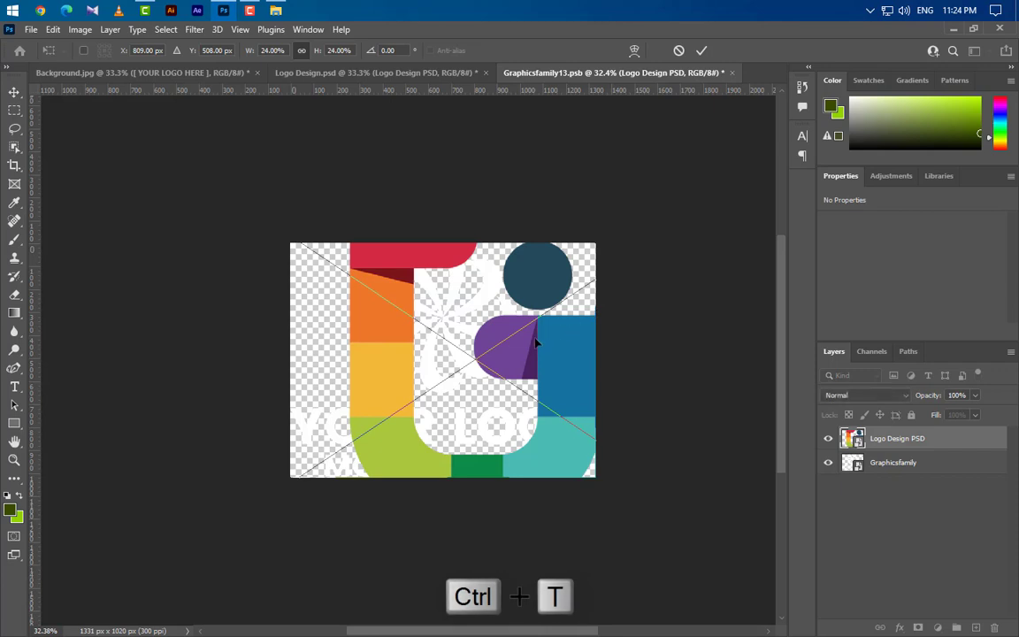
{"action": "scroll", "coordinate": [537, 343], "scroll_direction": "down", "scroll_amount": 3}
{"action": "left_click_drag", "start_coordinate": [491, 184], "coordinate": [506, 305]}
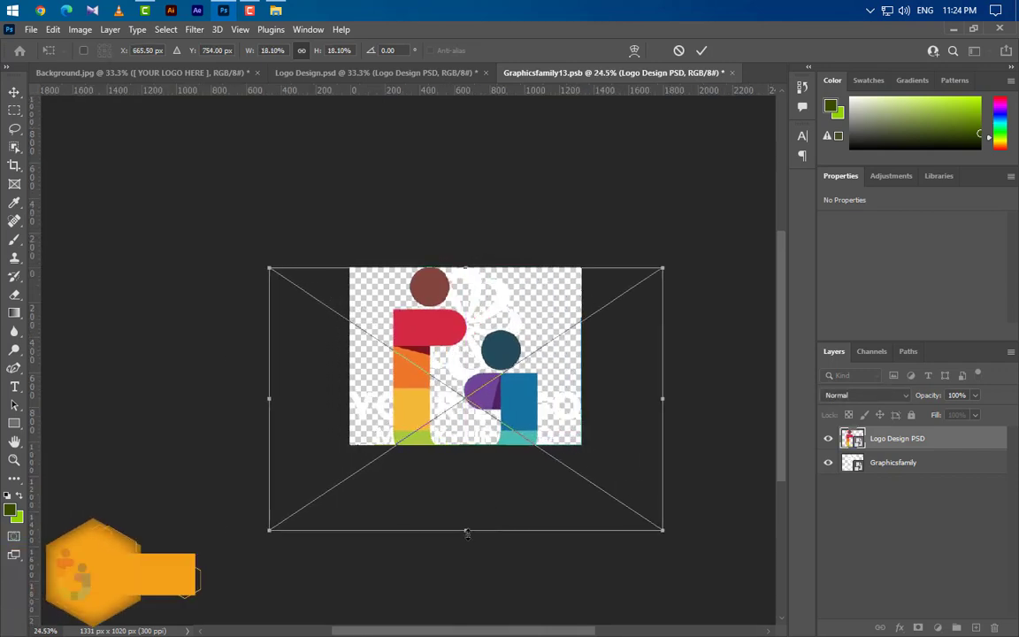
{"action": "left_click_drag", "start_coordinate": [471, 531], "coordinate": [466, 445]}
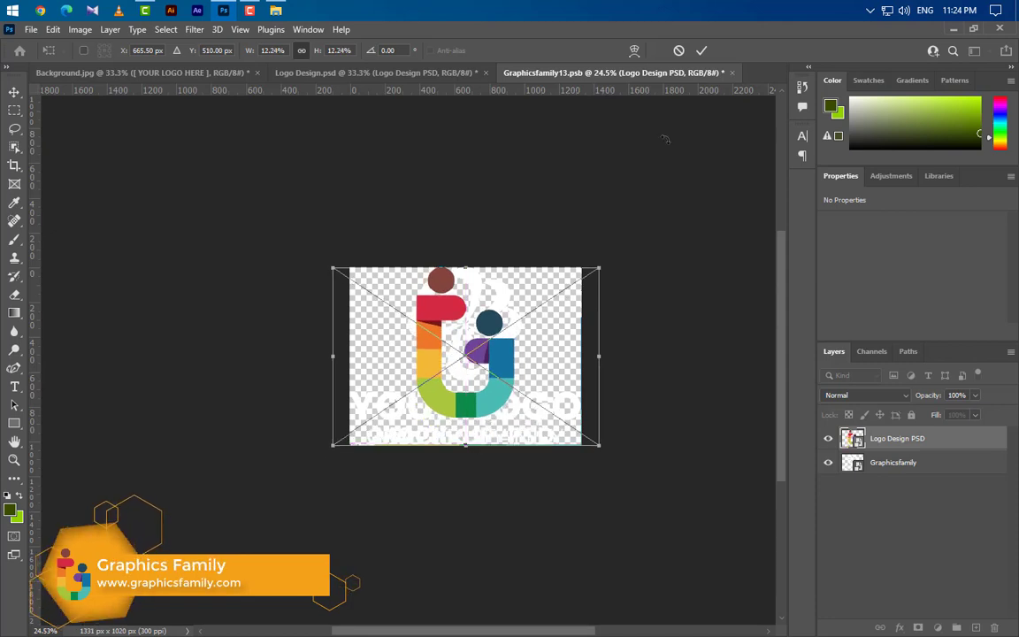
{"action": "left_click", "coordinate": [701, 51]}
Hide the Graphicsfamily layer, save and close the smart object, and return to the mockup in Background.jpg.
{"action": "left_click", "coordinate": [828, 461]}
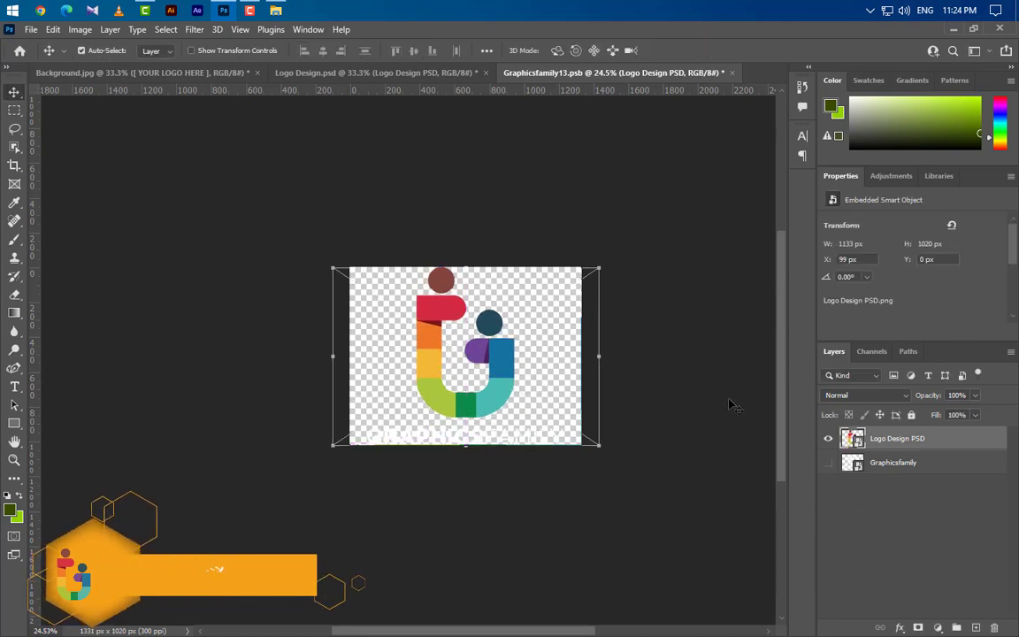
{"action": "left_click", "coordinate": [731, 72]}
{"action": "left_click", "coordinate": [443, 260]}
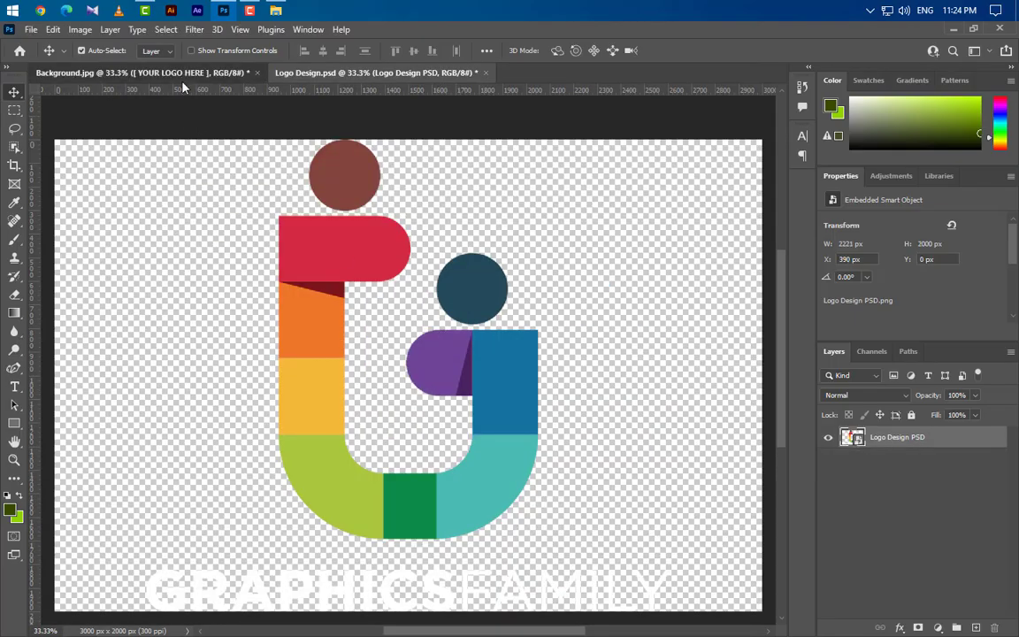
{"action": "left_click", "coordinate": [163, 73]}
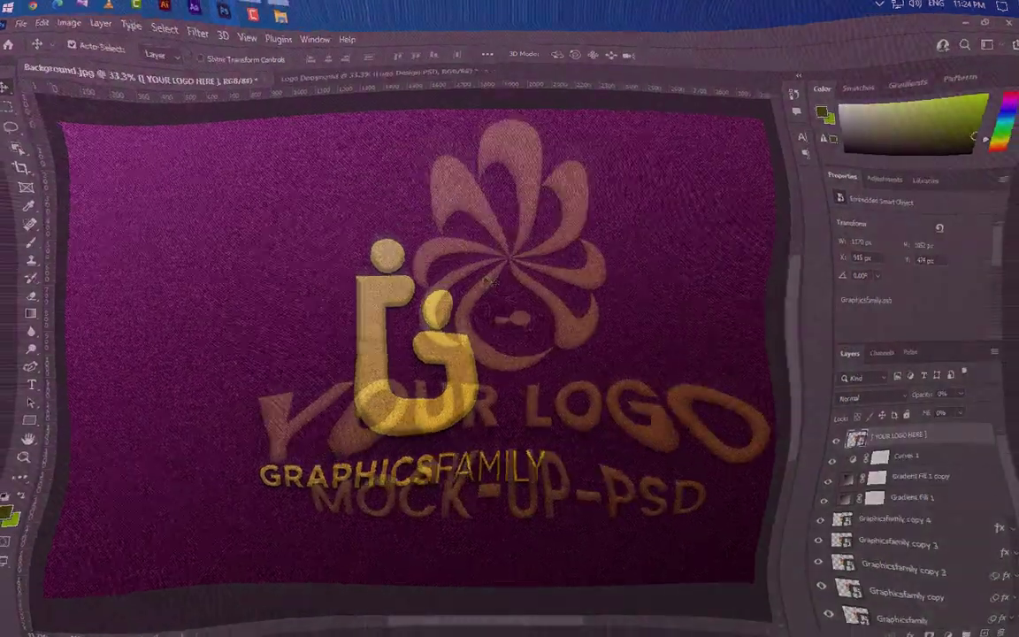